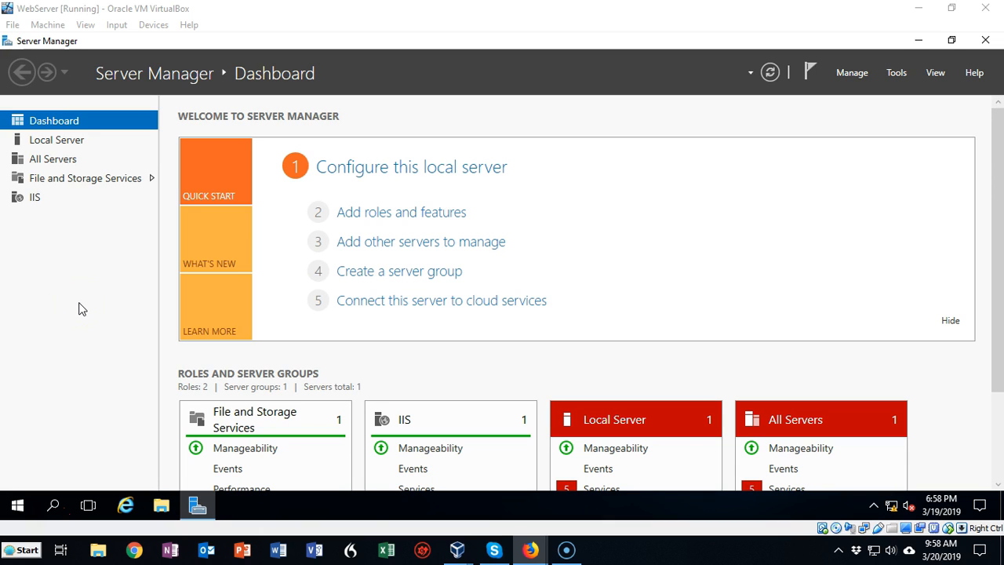
# Step: Open IIS Manager and show the Server Certificates feature of the IIS02 server
pyautogui.click(894, 72)
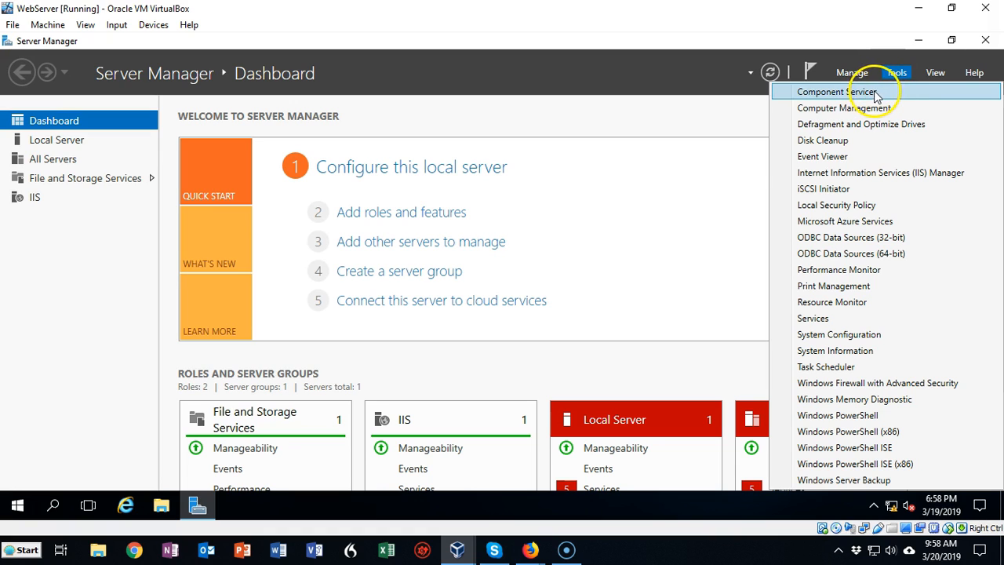
pyautogui.click(838, 174)
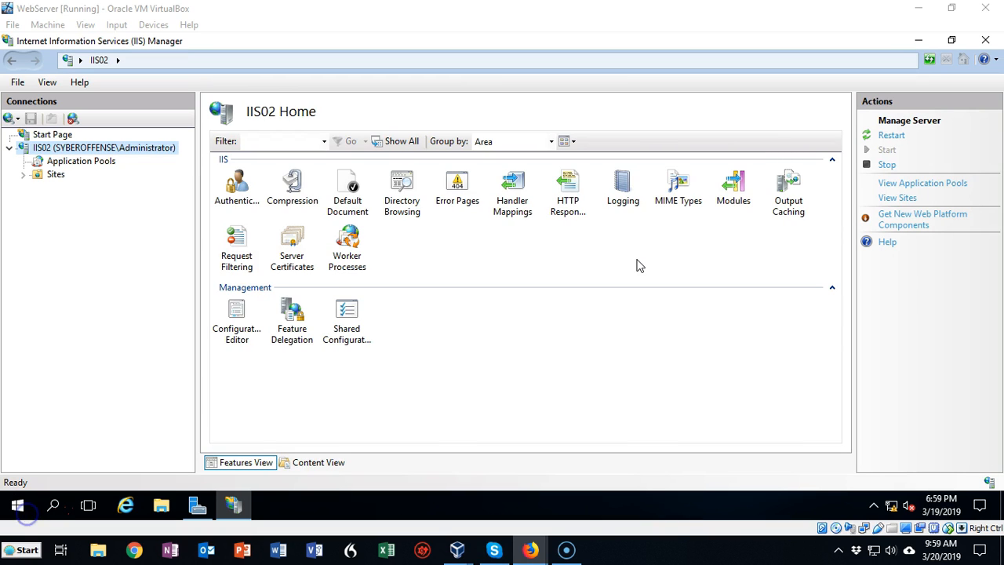
pyautogui.doubleClick(291, 243)
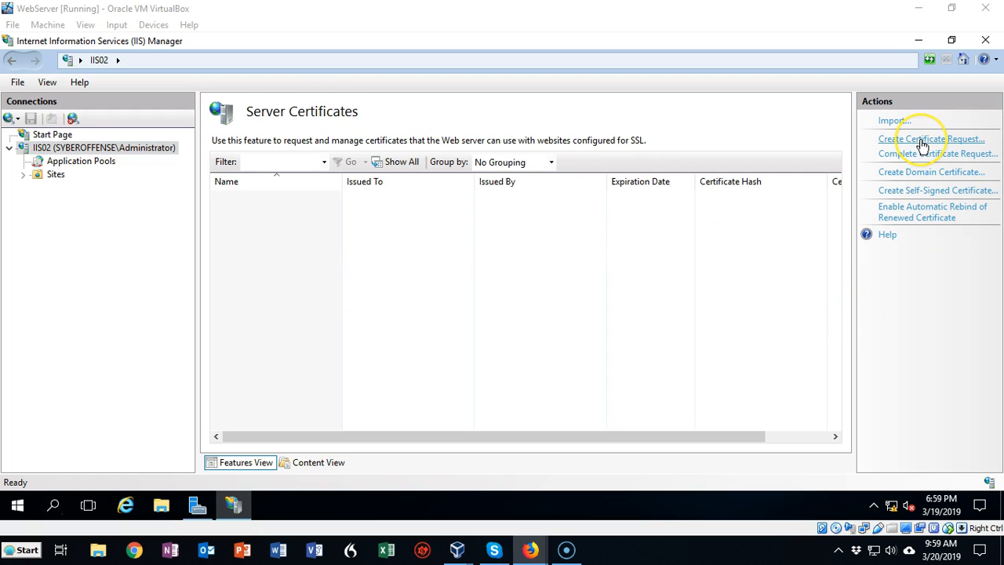
# Step: Create a self-signed certificate with the friendly name us.syberoffense.com in the Personal certificate store
pyautogui.click(927, 191)
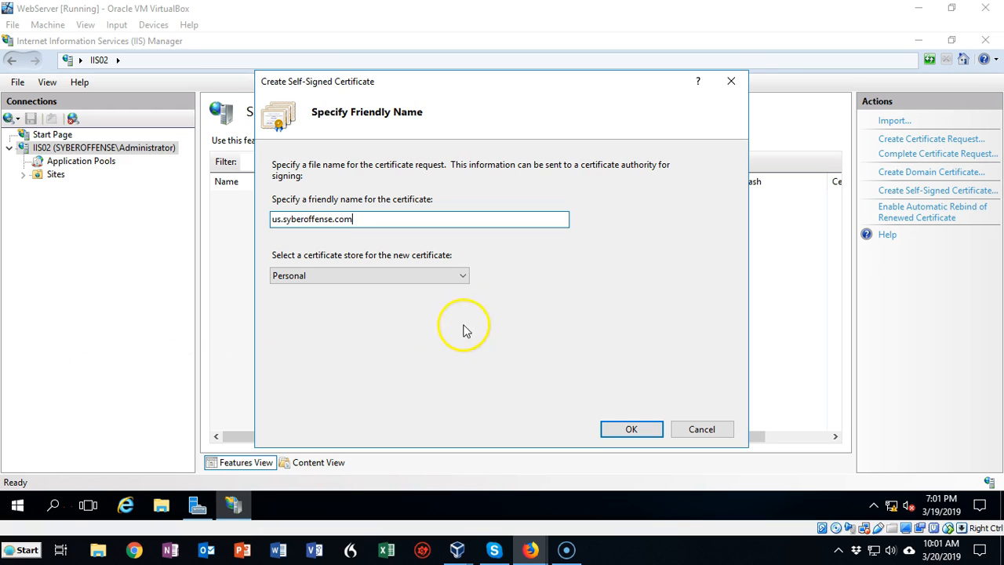
pyautogui.click(465, 275)
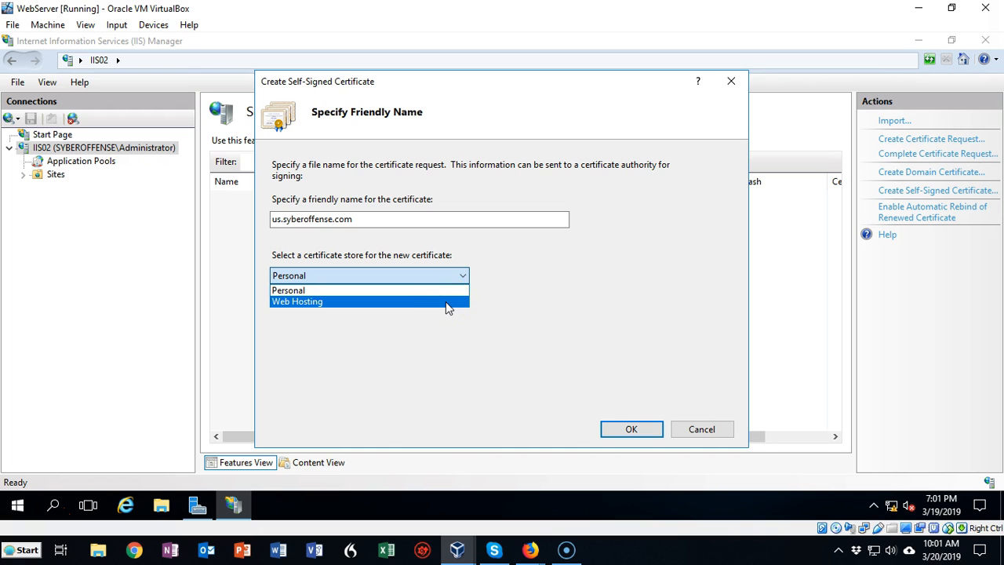
pyautogui.click(421, 365)
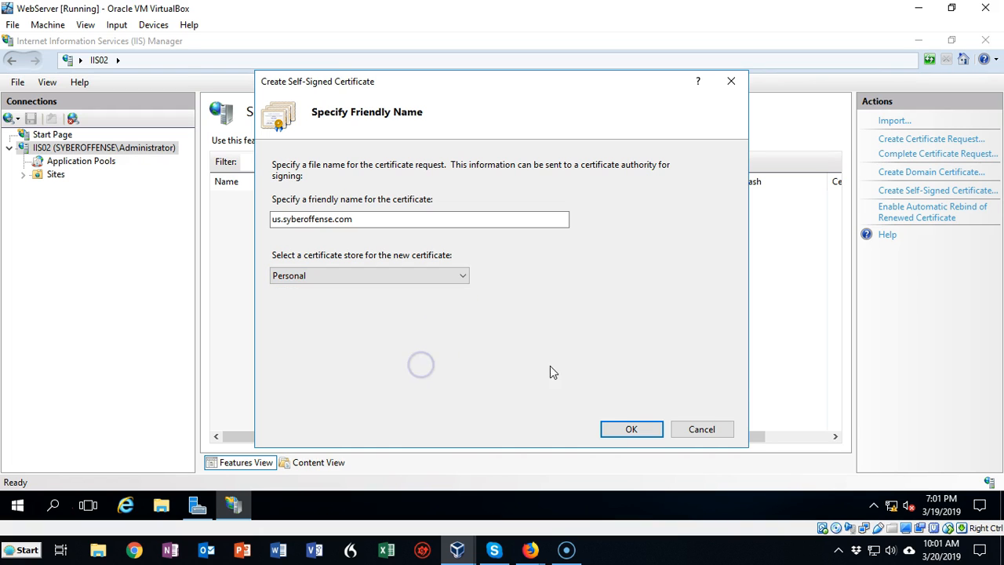
pyautogui.click(631, 430)
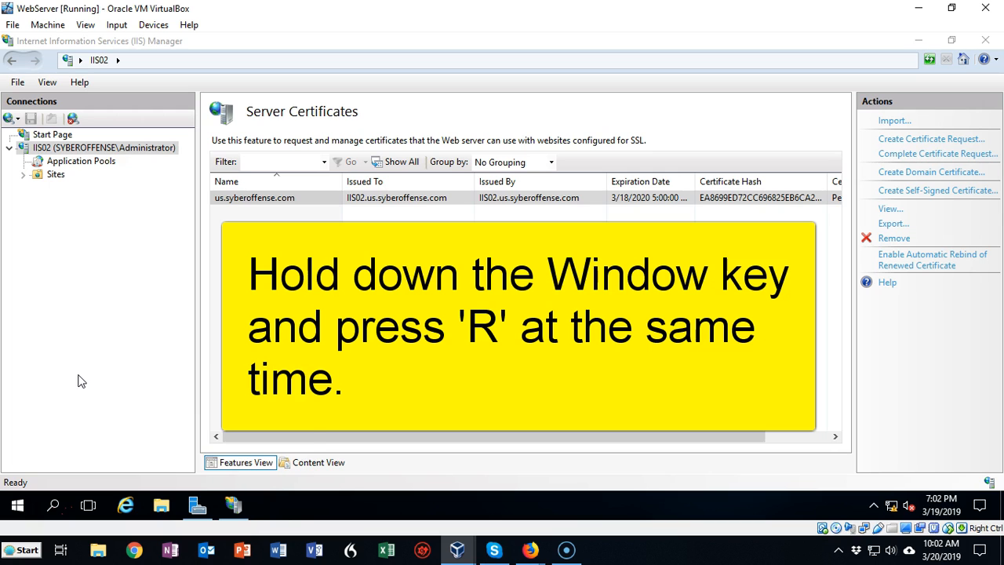
# Step: Run mmc to open an empty Microsoft Management Console and maximize its window
pyautogui.press('super+r')
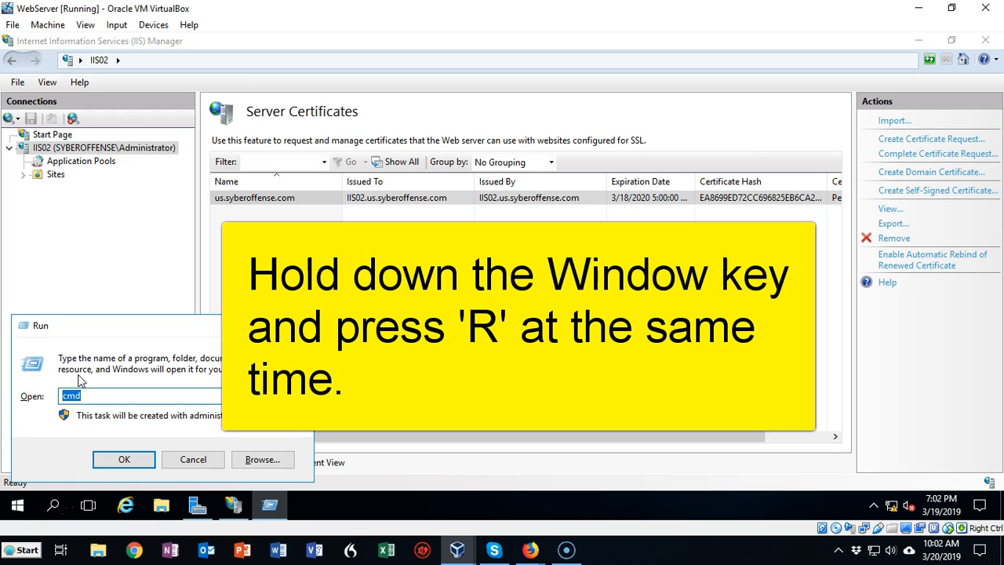
pyautogui.write('mmc')
pyautogui.press('Return')
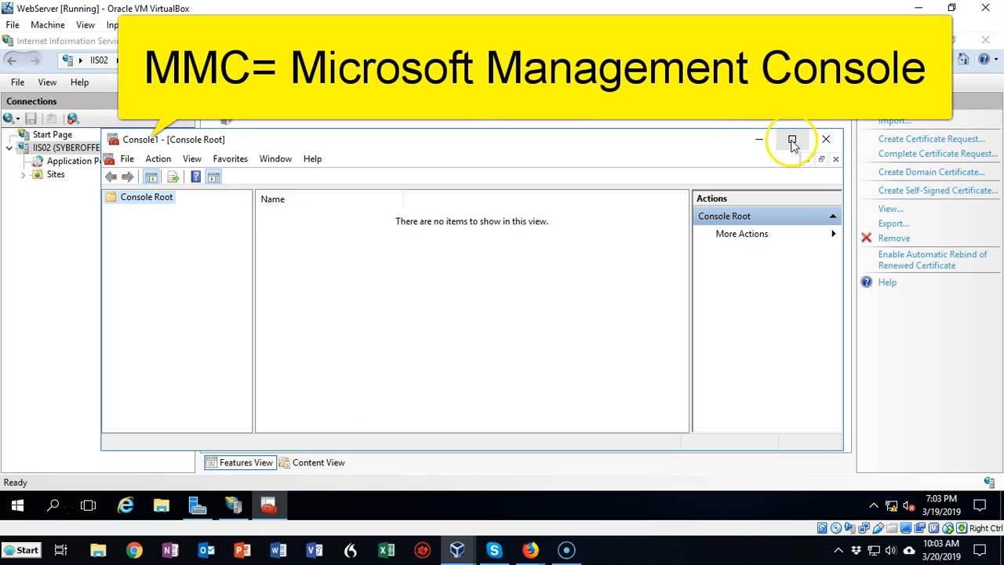
pyautogui.click(792, 140)
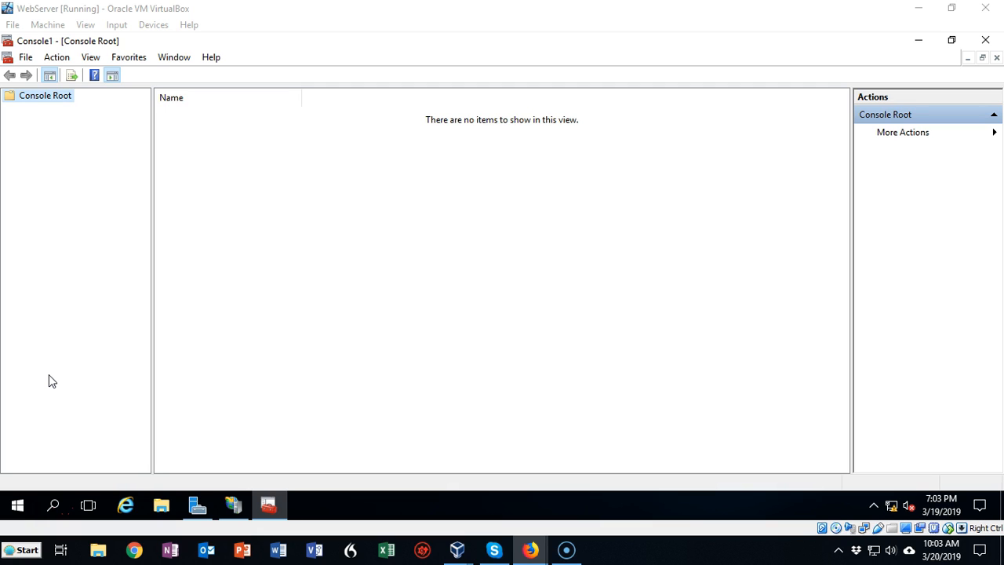
# Step: Add the Certificates snap-in to the console, managing certificates for My user account
pyautogui.click(26, 59)
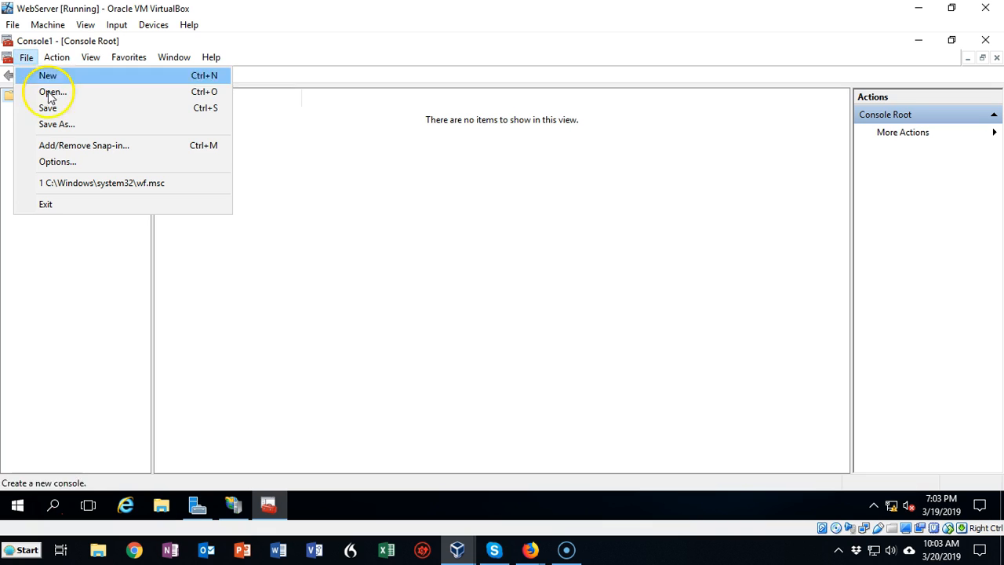
pyautogui.click(71, 147)
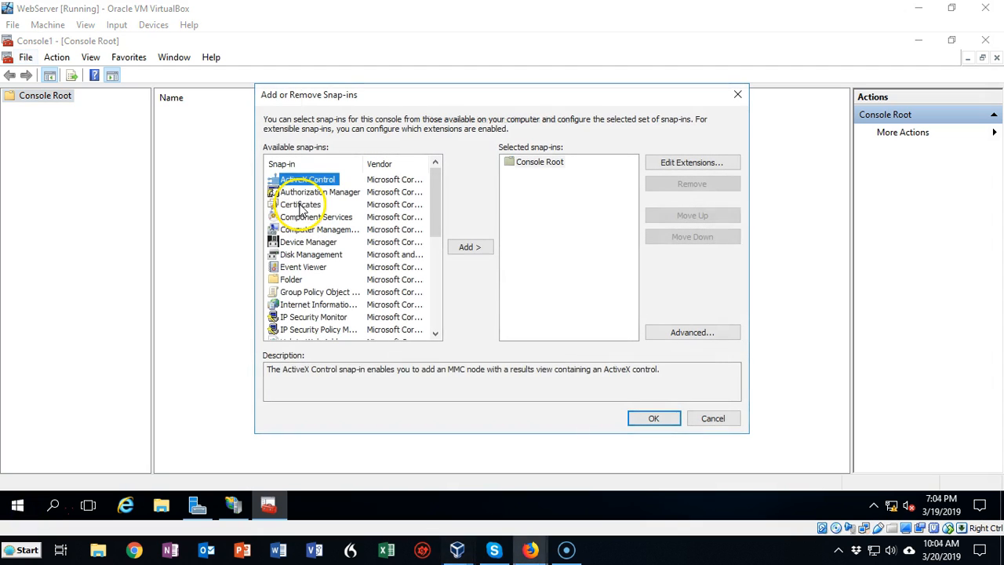
pyautogui.click(301, 206)
pyautogui.click(467, 249)
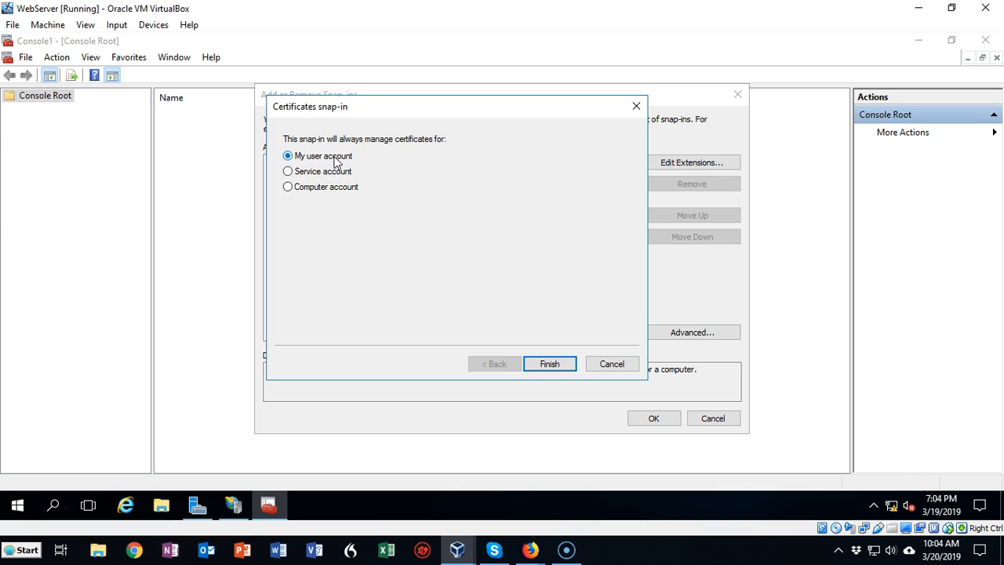
pyautogui.click(547, 365)
pyautogui.click(655, 417)
pyautogui.click(453, 261)
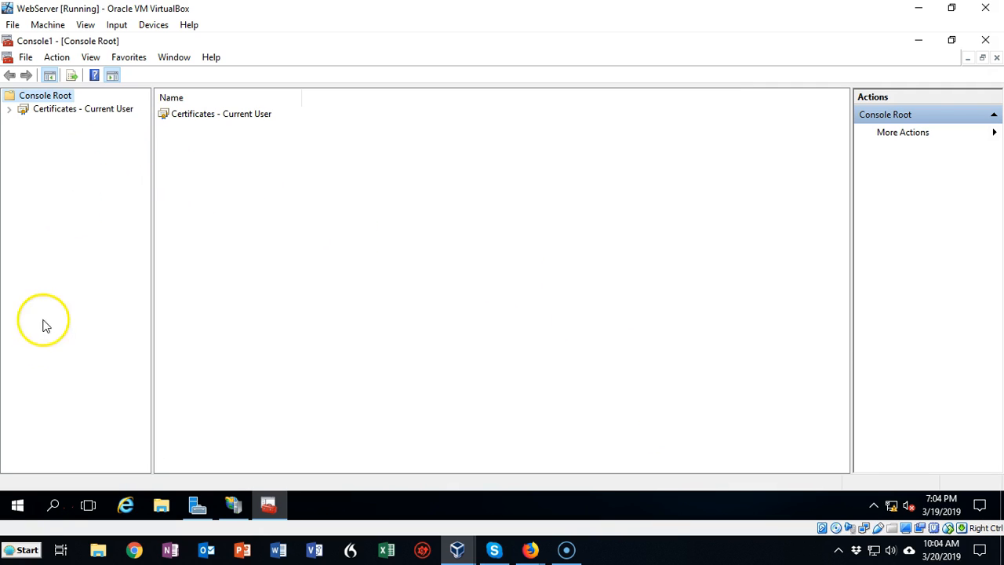
# Step: Show the Certificates folder of Trusted Root Certification Authorities under Certificates - Current User
pyautogui.click(30, 512)
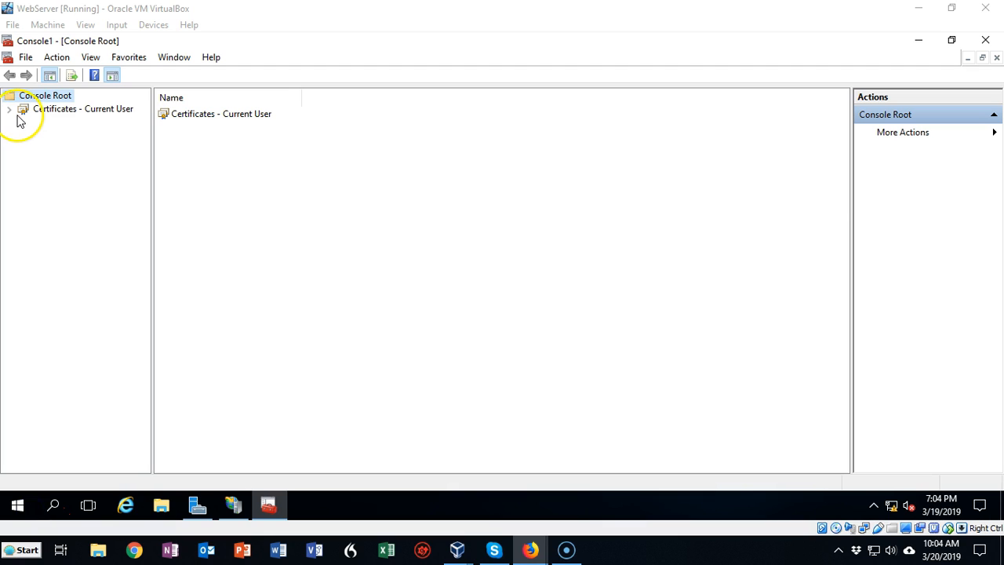
pyautogui.click(10, 109)
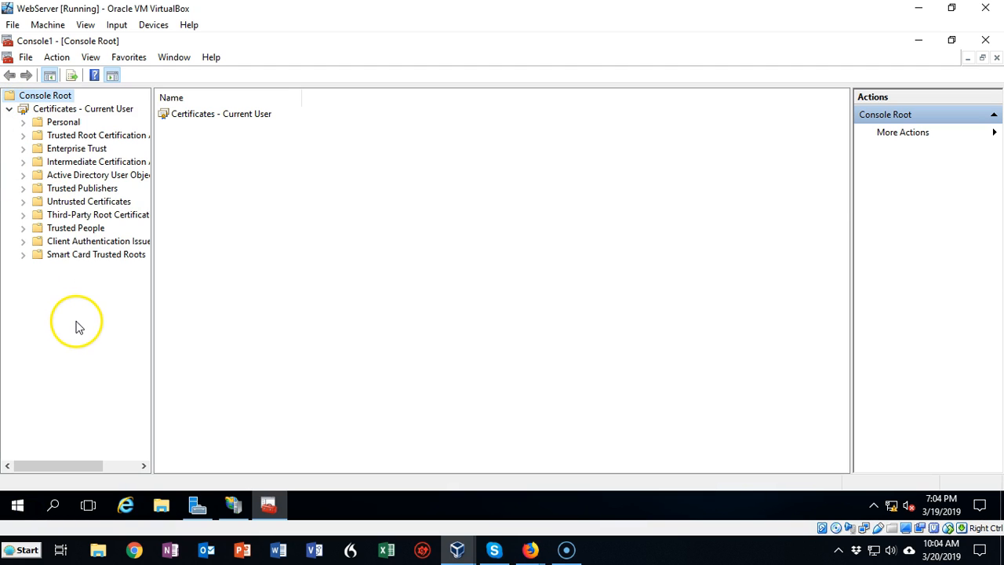
pyautogui.click(23, 135)
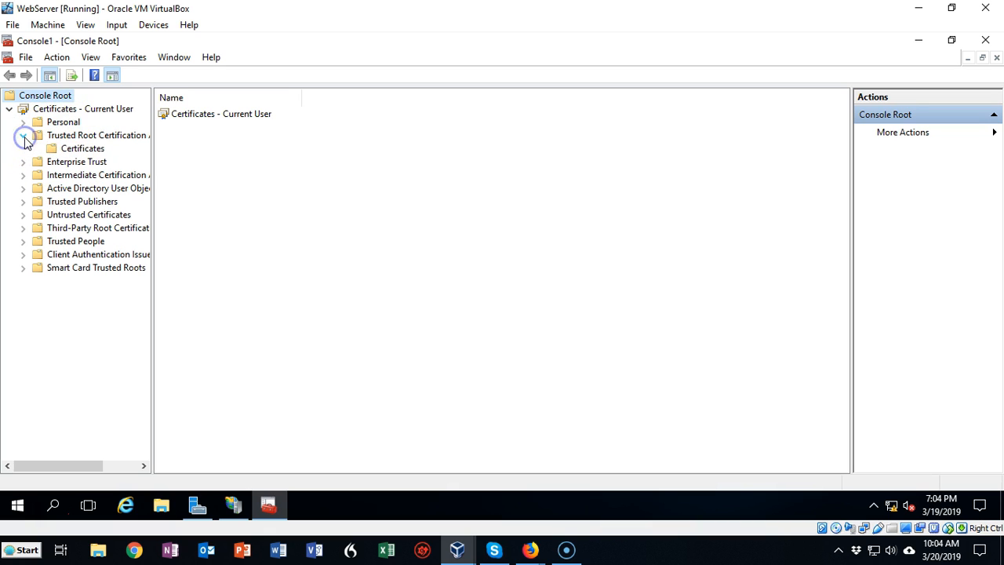
pyautogui.click(92, 148)
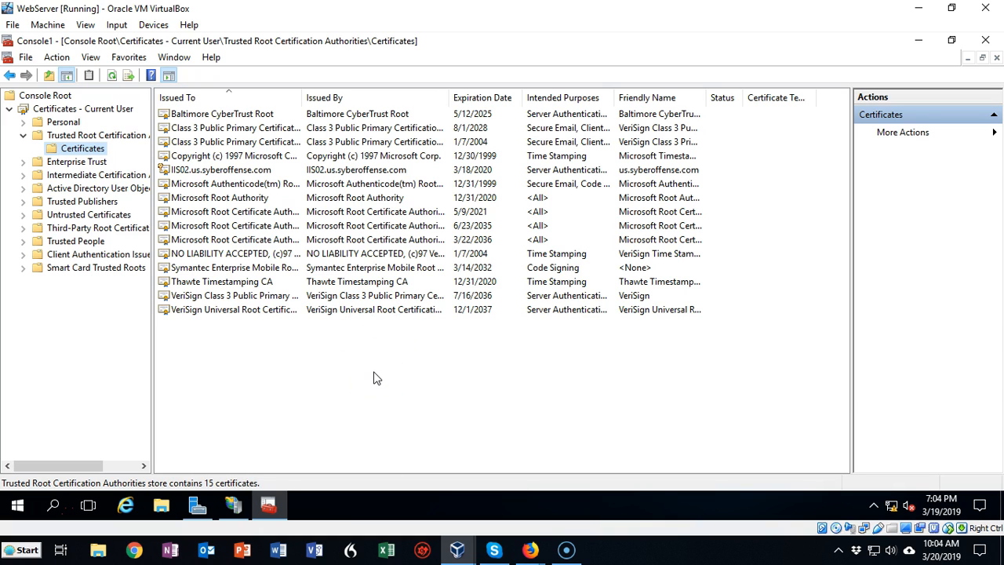
# Step: Start exporting the IIS02.us.syberoffense.com certificate with its private key as PKCS #12 (.PFX), including all certificates in the certification path
pyautogui.click(243, 170)
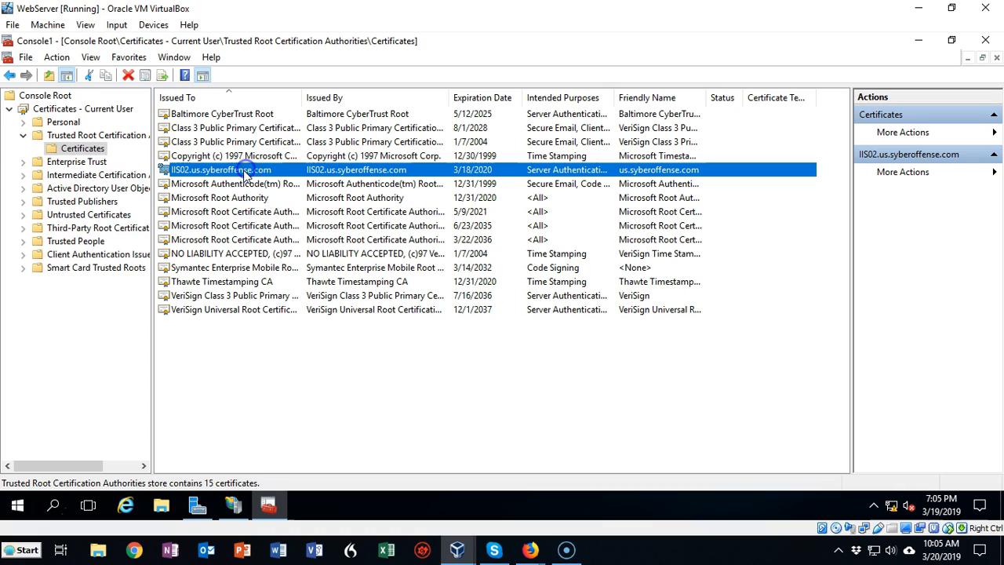
pyautogui.rightClick(287, 173)
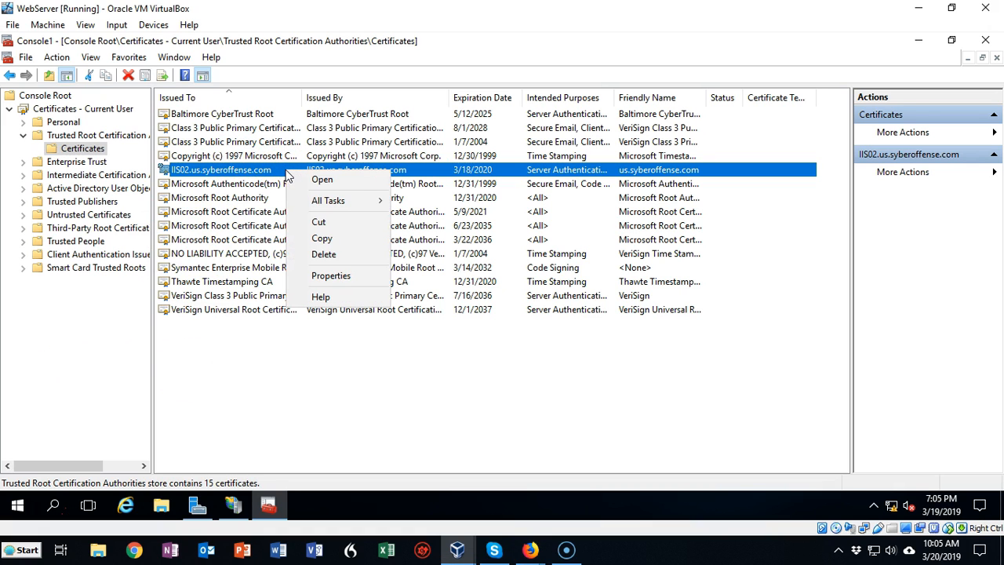
pyautogui.moveTo(345, 201)
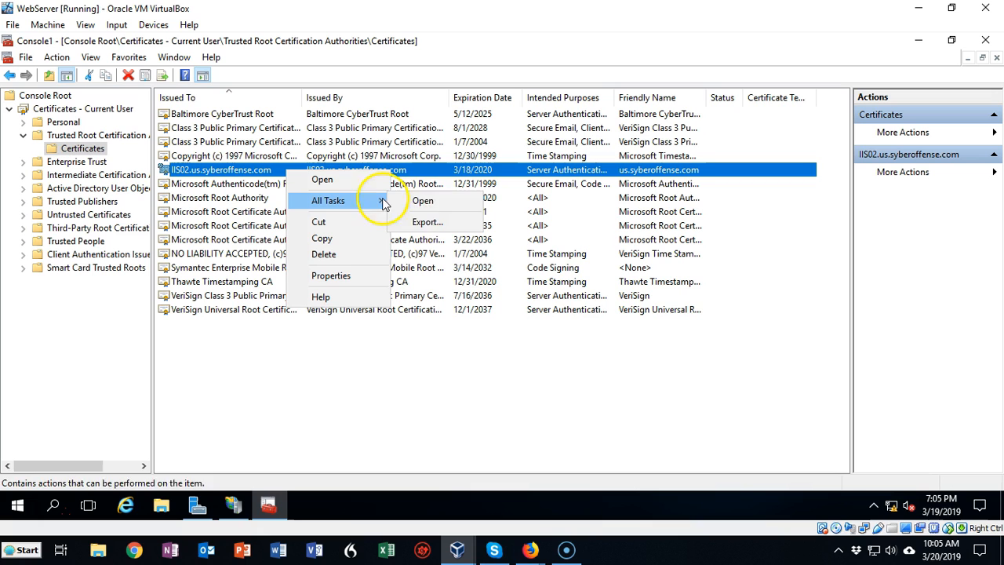
pyautogui.click(427, 223)
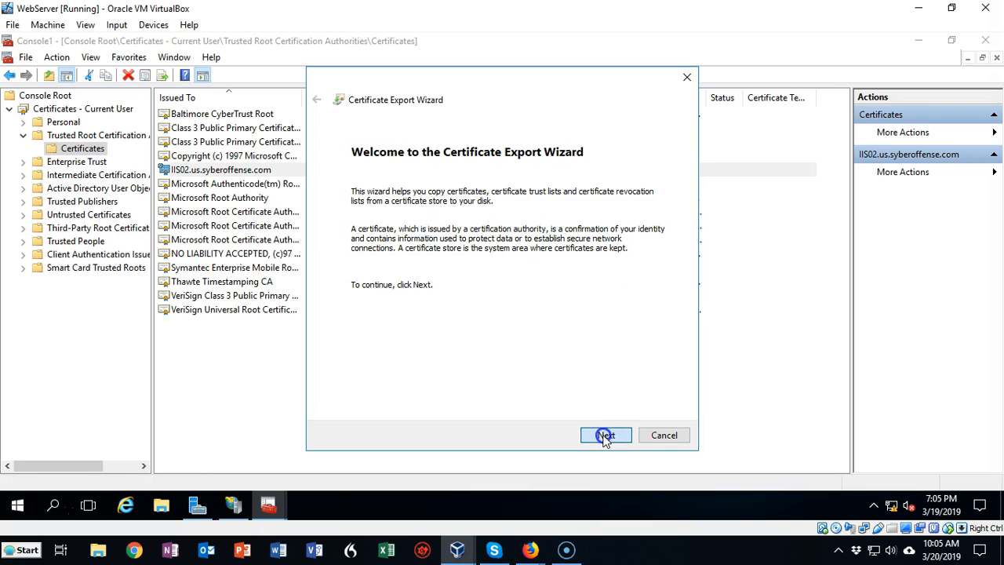
pyautogui.click(606, 436)
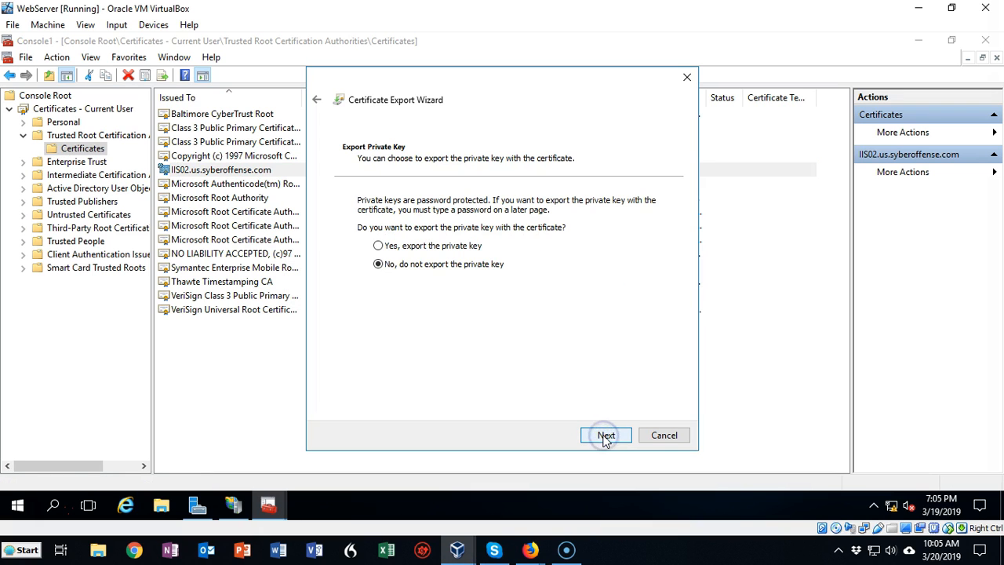
pyautogui.click(379, 246)
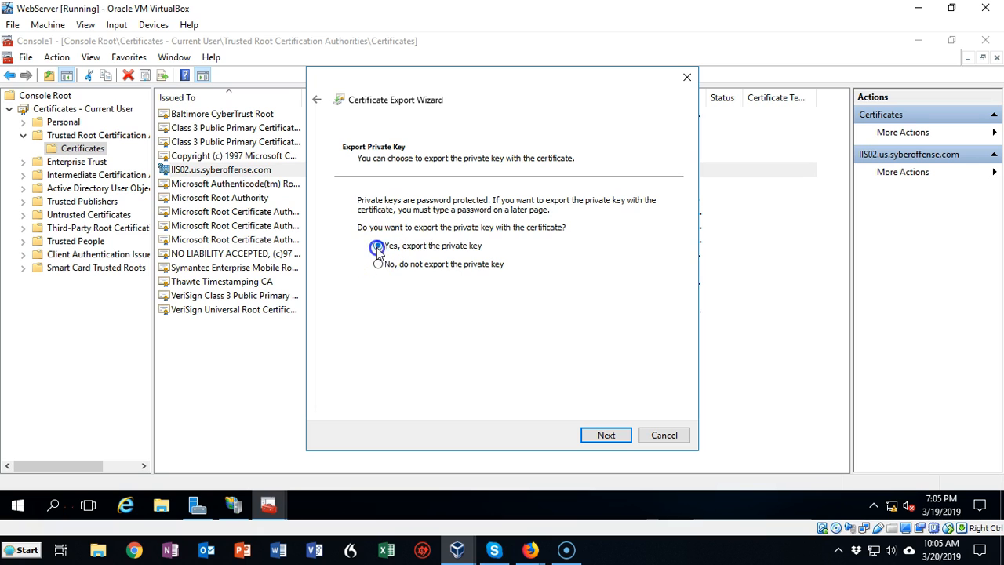
pyautogui.click(600, 435)
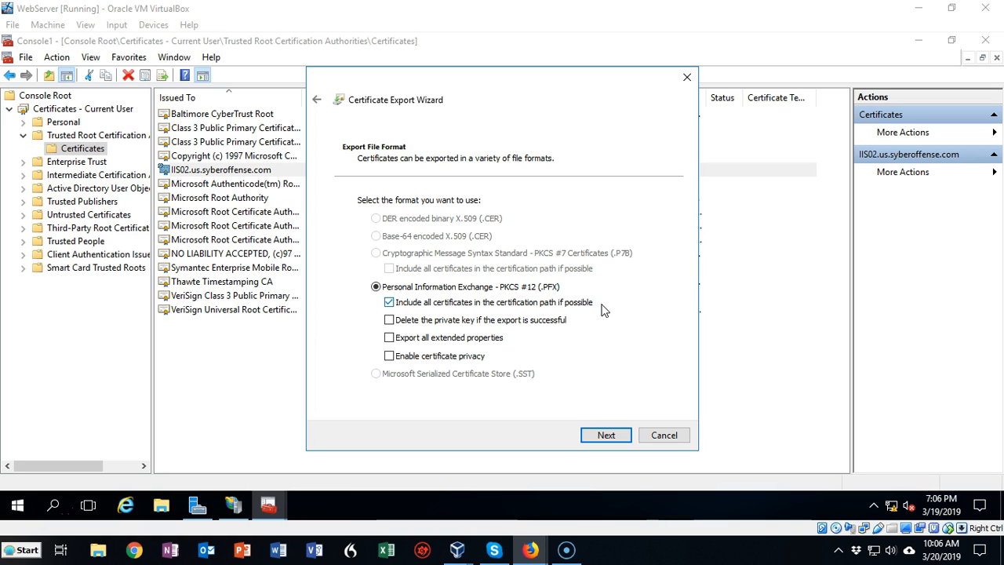
pyautogui.click(605, 436)
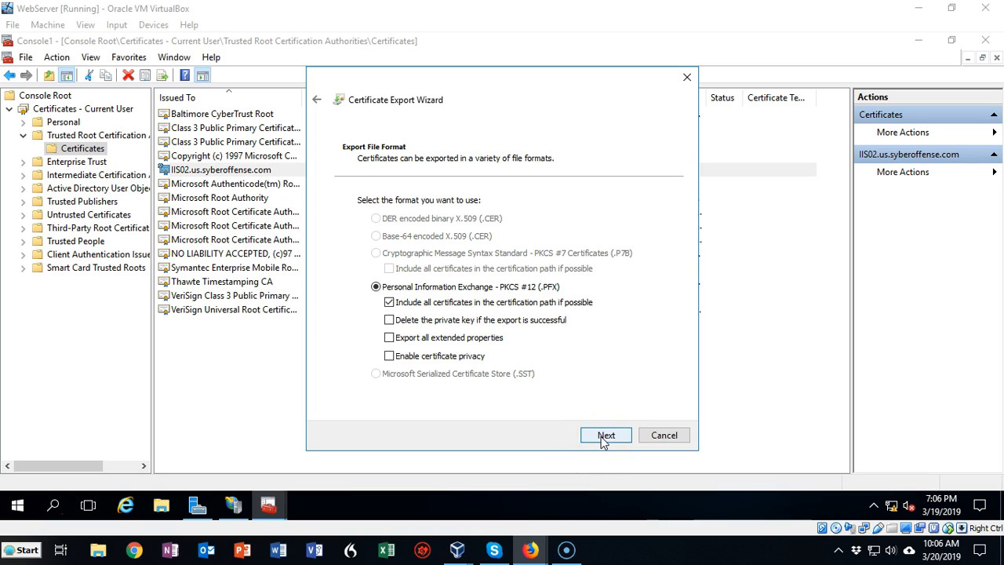
pyautogui.click(604, 438)
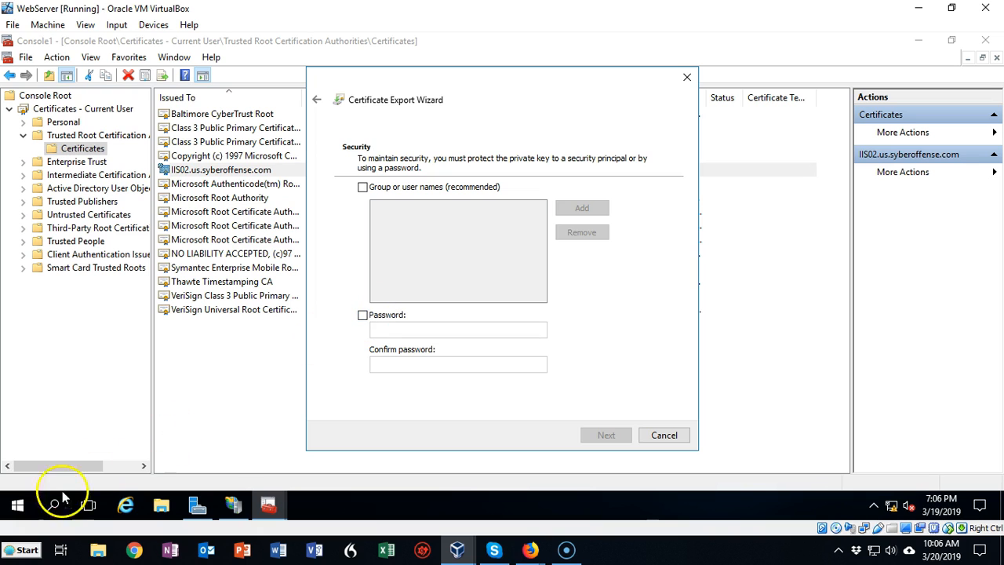
# Step: Protect the exported private key with a password, entering and confirming the export password
pyautogui.click(363, 316)
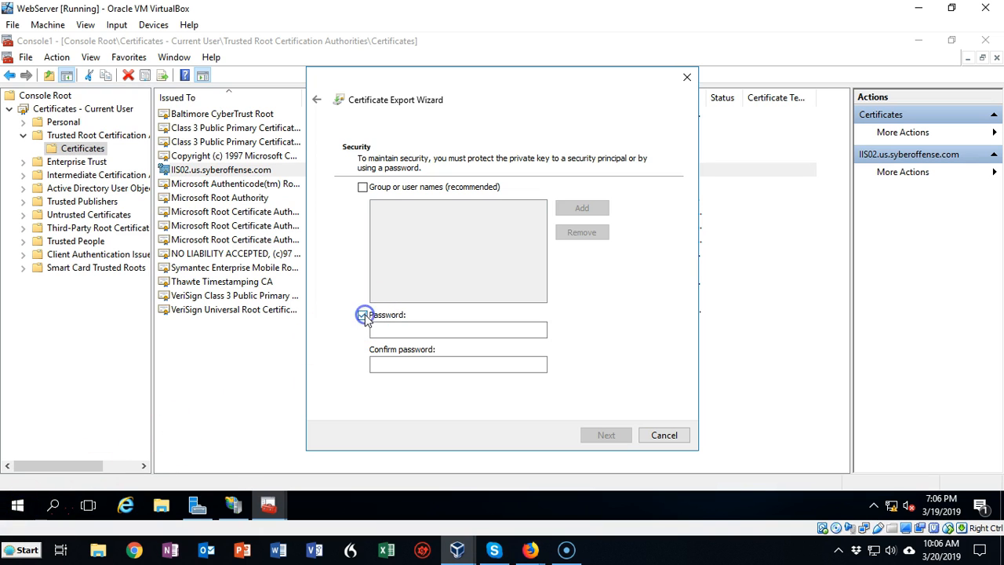
pyautogui.click(384, 329)
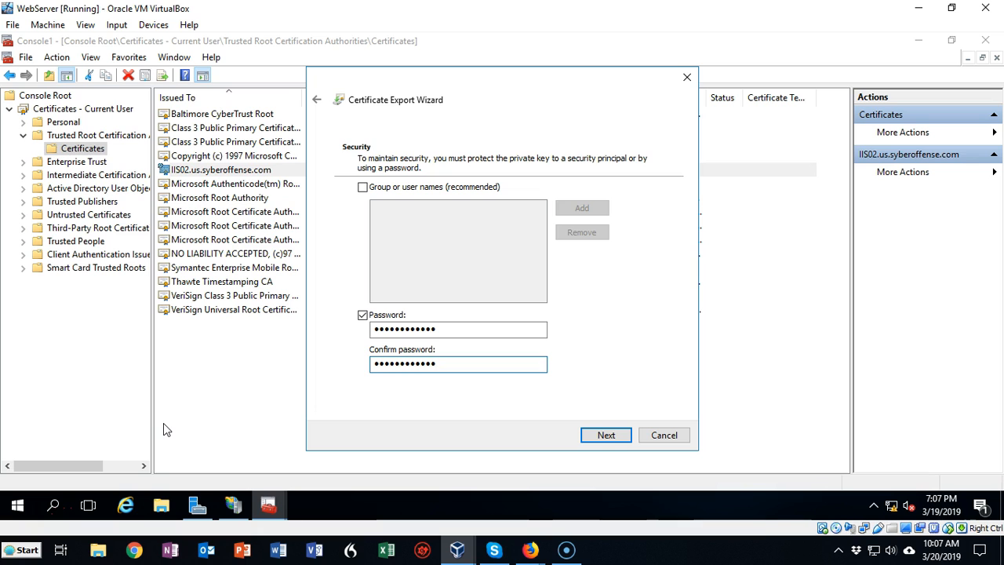
pyautogui.click(618, 442)
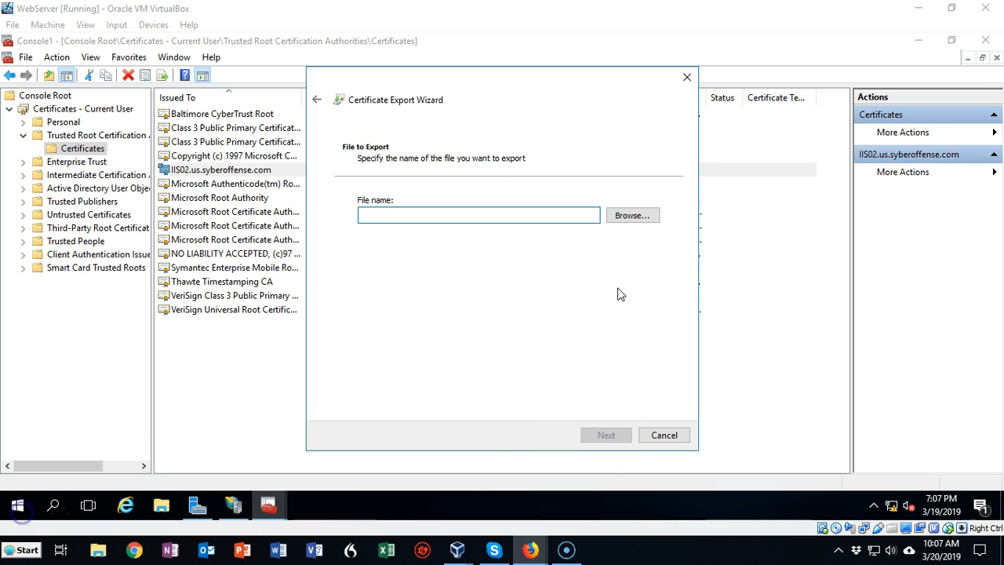
# Step: Save the certificate export to the Desktop as a .pfx file named work and complete the export wizard
pyautogui.click(635, 215)
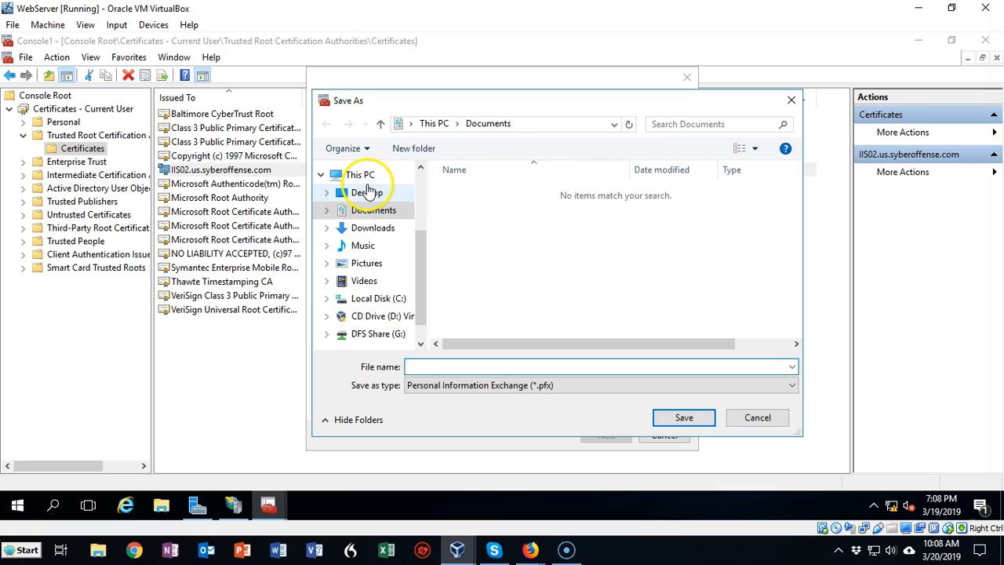
pyautogui.click(367, 196)
pyautogui.click(418, 366)
pyautogui.write('work')
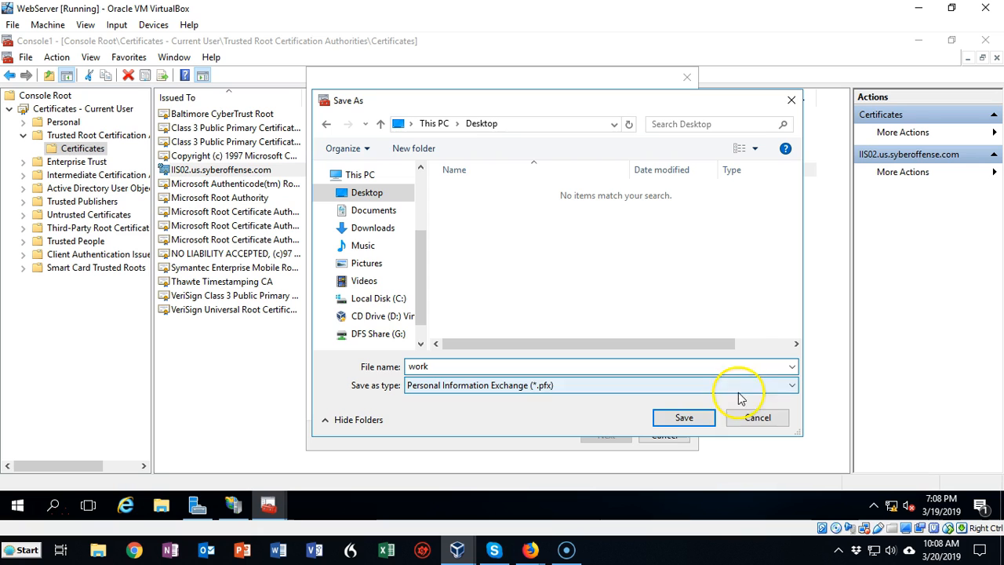
pyautogui.click(682, 420)
pyautogui.click(605, 435)
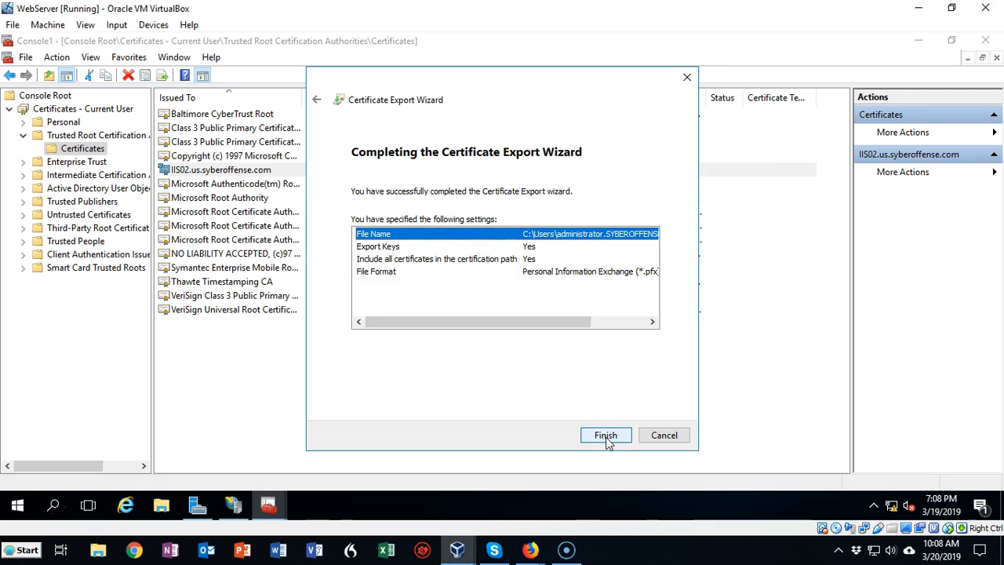
pyautogui.click(605, 436)
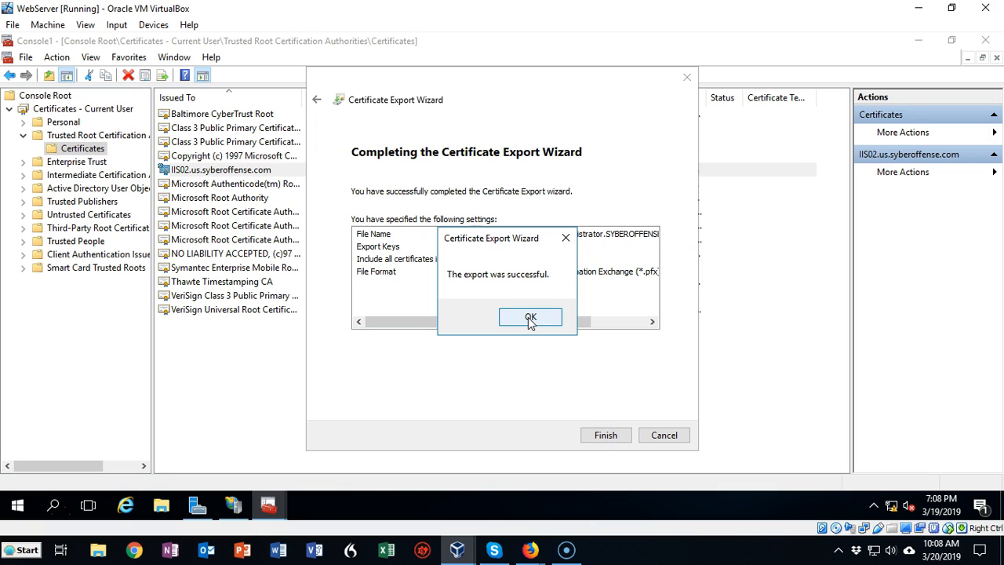
pyautogui.click(530, 318)
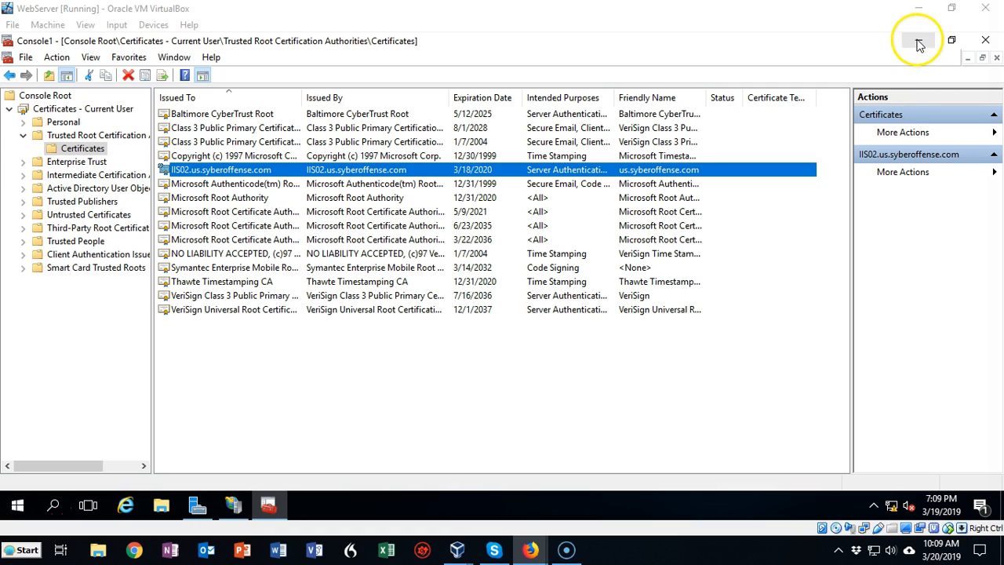
# Step: Minimize the console, IIS Manager and Server Manager windows and open the exported work.pfx file from the desktop
pyautogui.click(919, 41)
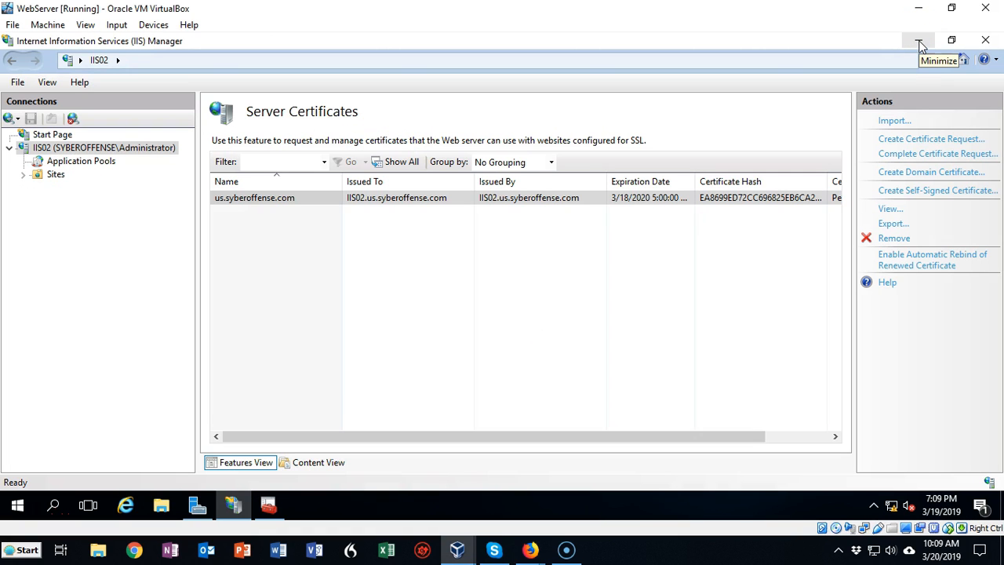
pyautogui.click(919, 40)
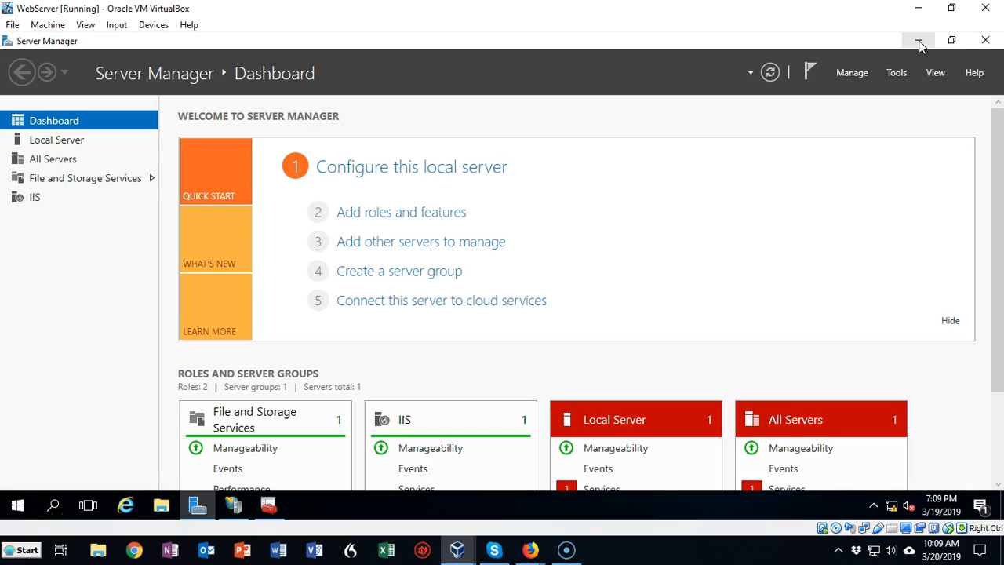
pyautogui.click(919, 41)
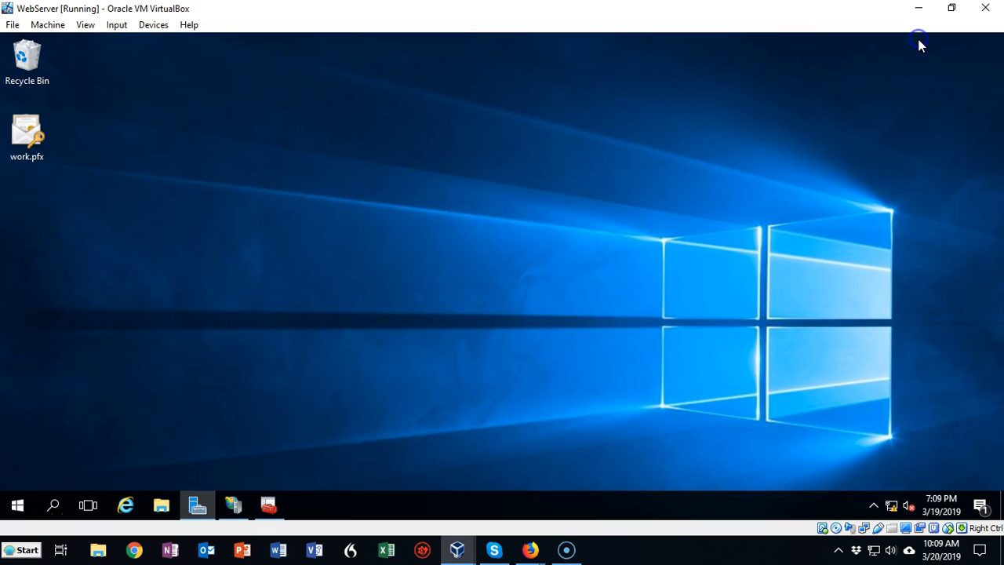
pyautogui.click(29, 138)
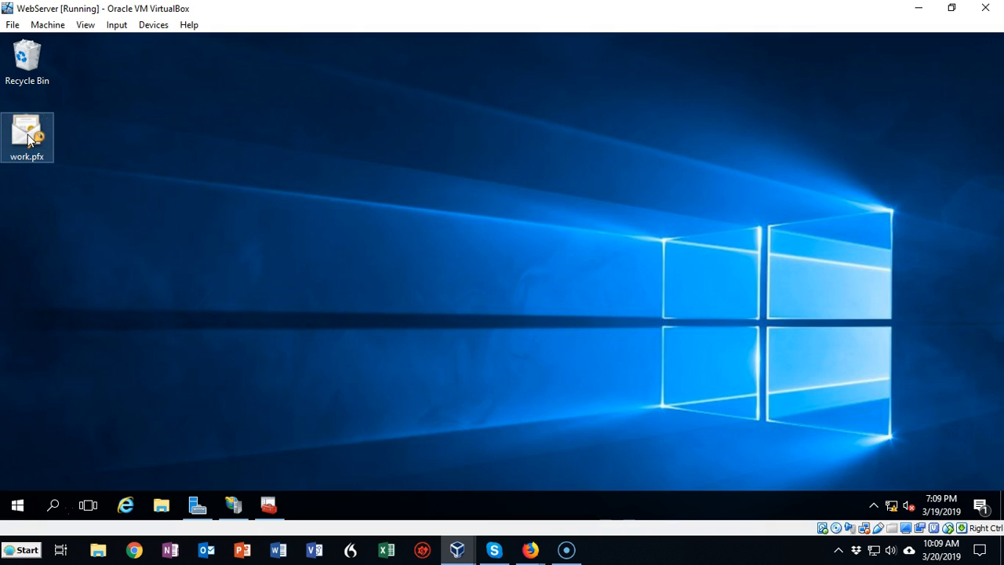
pyautogui.doubleClick(28, 138)
pyautogui.rightClick(32, 139)
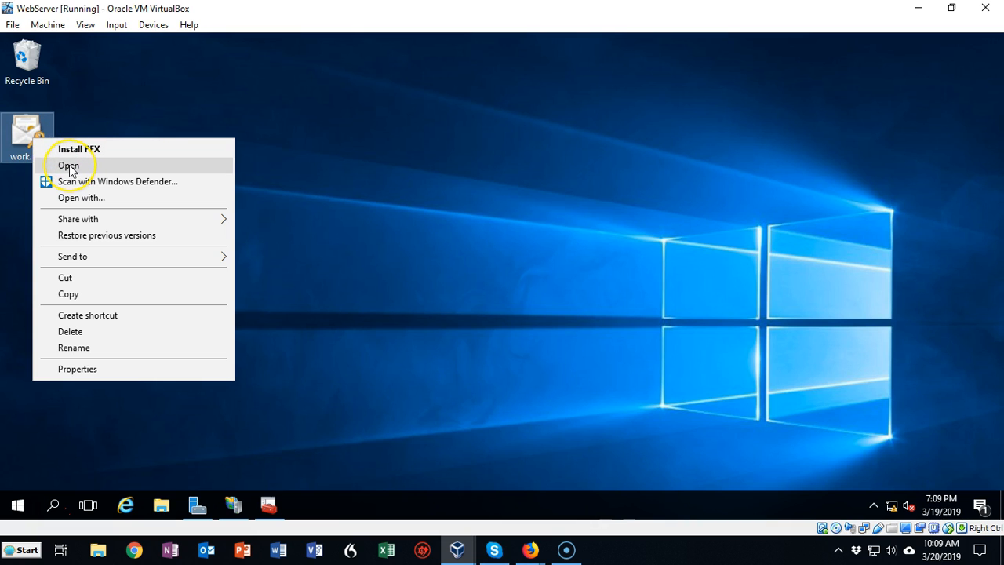
pyautogui.click(69, 166)
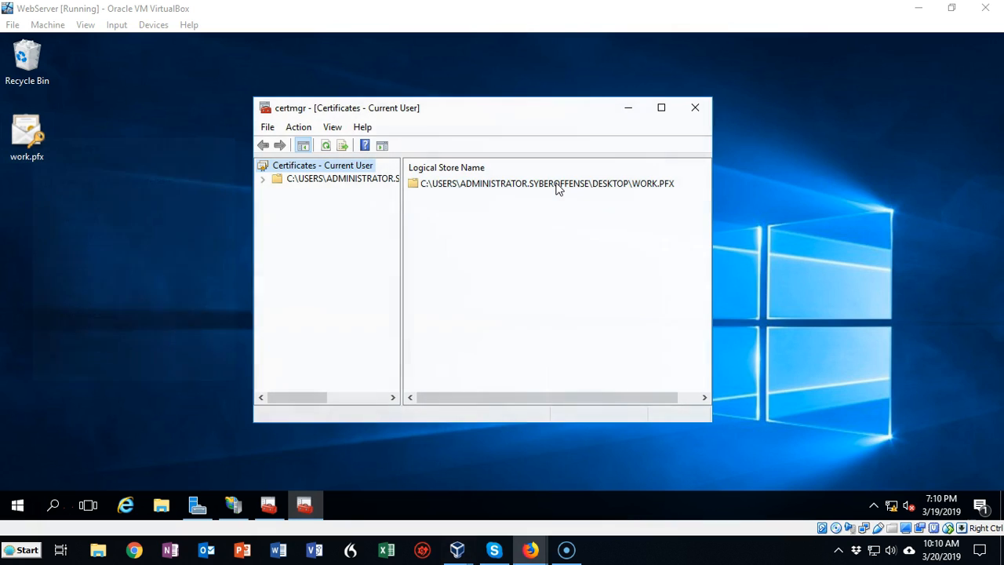
# Step: View the general information of the IIS02.us.syberoffense.com certificate stored in work.pfx, and close the certificate and certmgr windows
pyautogui.doubleClick(556, 185)
pyautogui.doubleClick(444, 187)
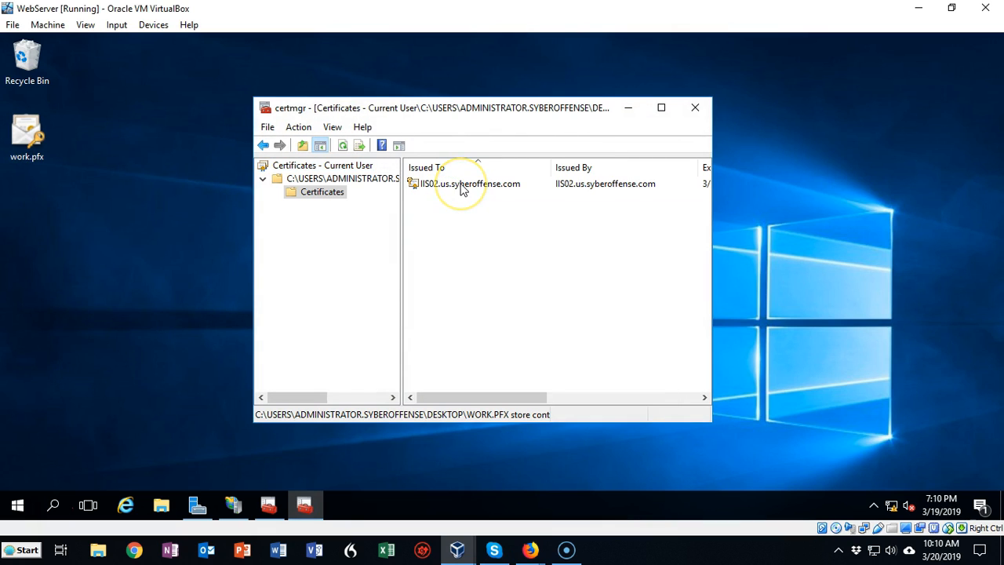
pyautogui.doubleClick(461, 185)
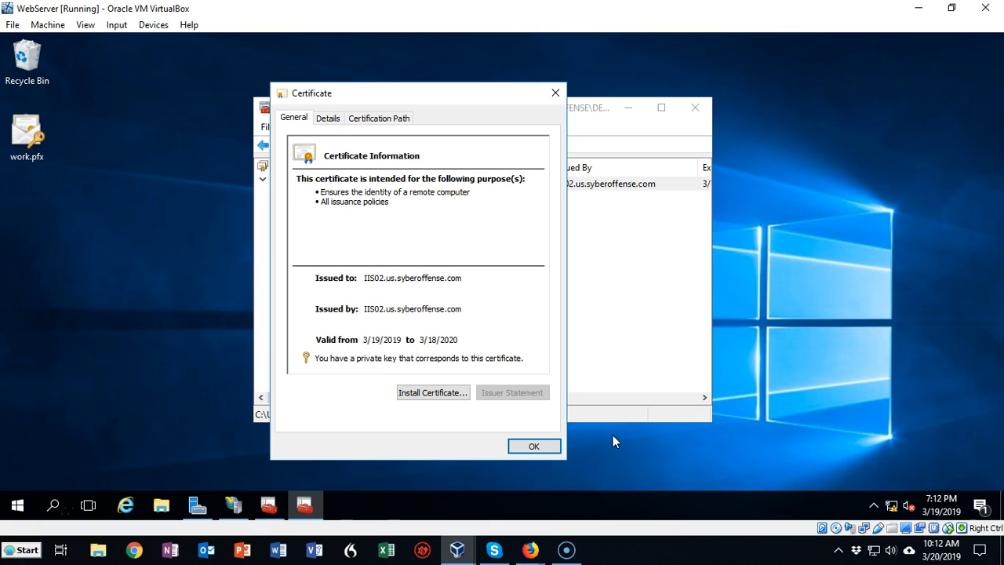
pyautogui.click(434, 394)
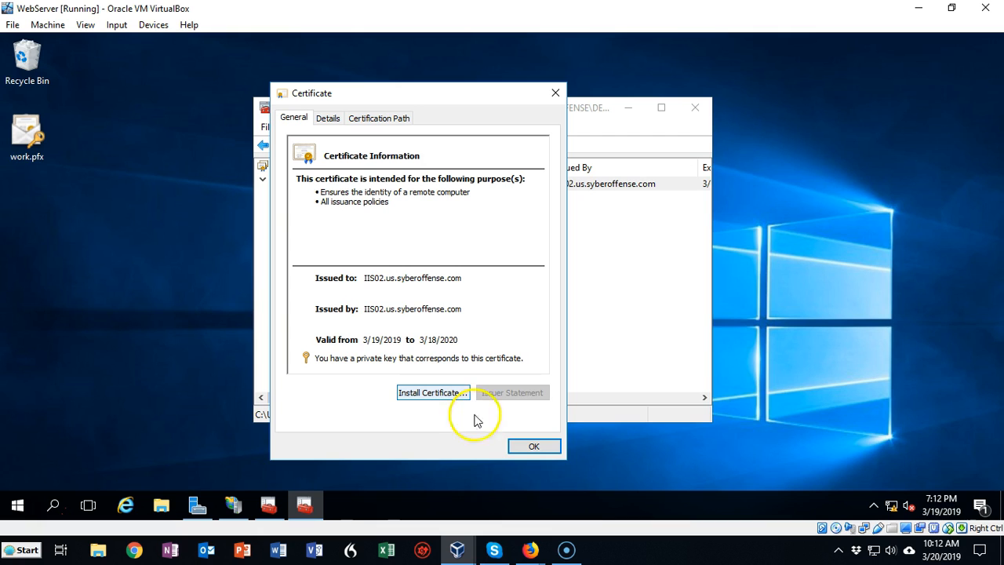
pyautogui.click(533, 447)
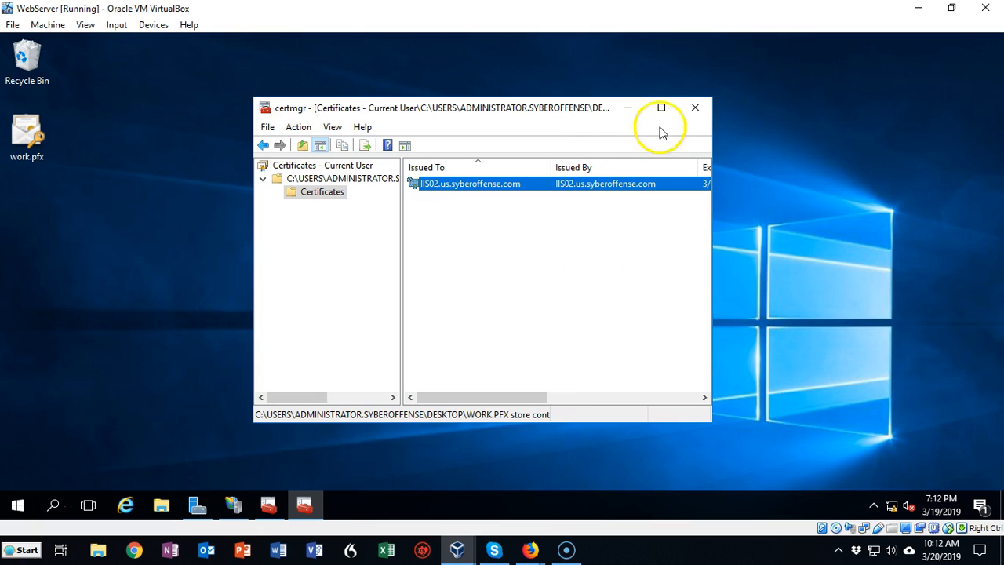
pyautogui.click(695, 107)
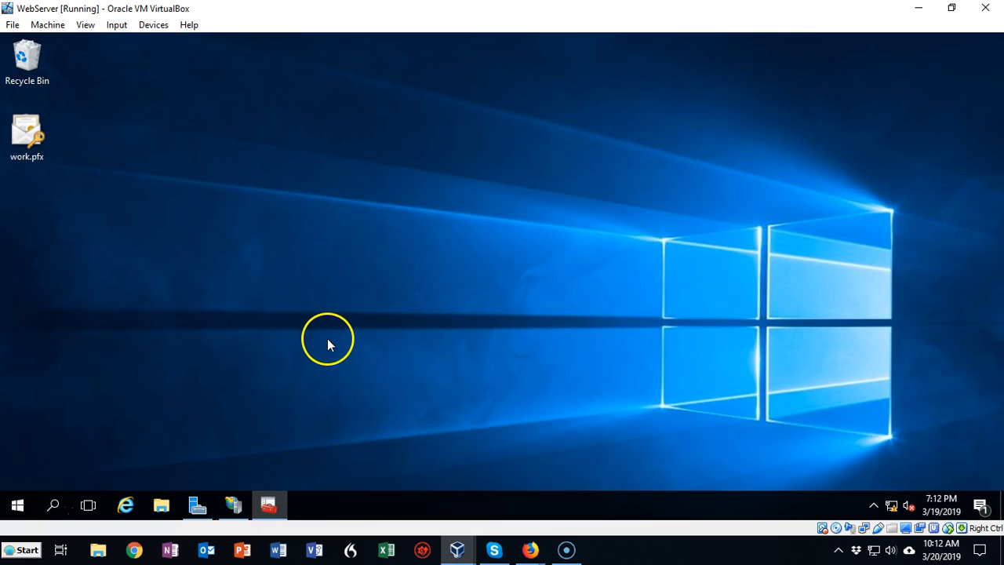
# Step: Switch to IIS Manager and open the site bindings of the Default Web Site
pyautogui.moveTo(235, 509)
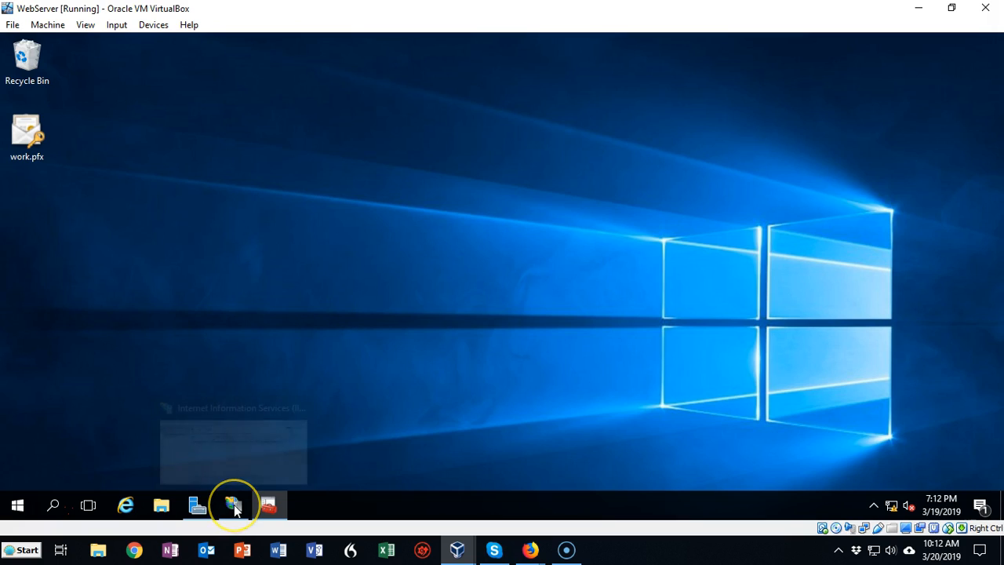
pyautogui.click(233, 506)
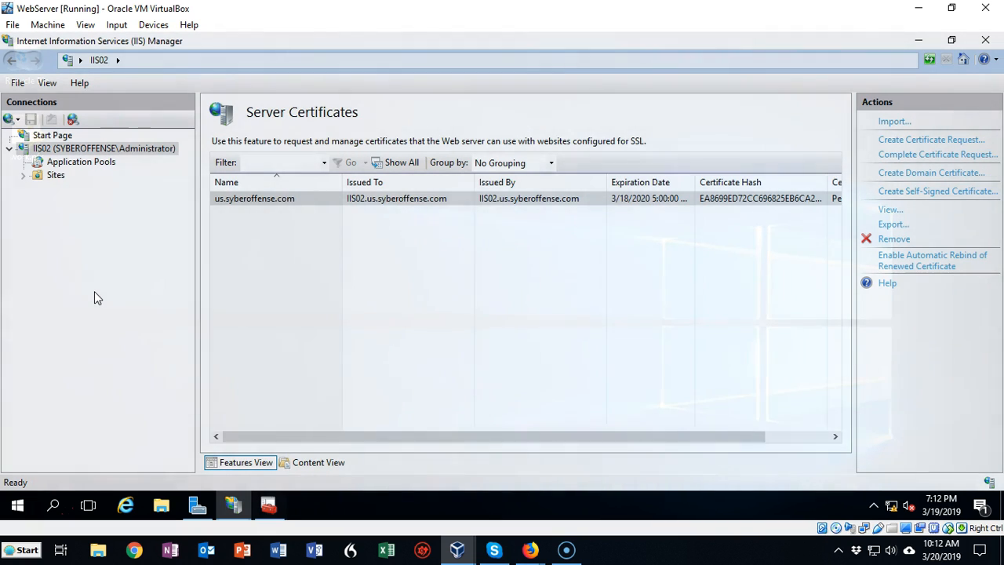
pyautogui.click(23, 175)
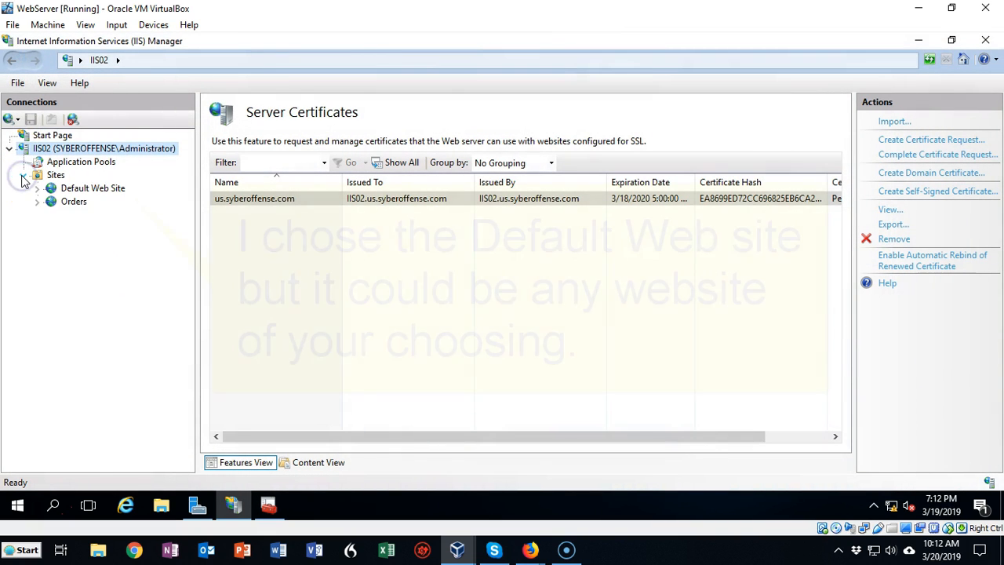
pyautogui.click(93, 192)
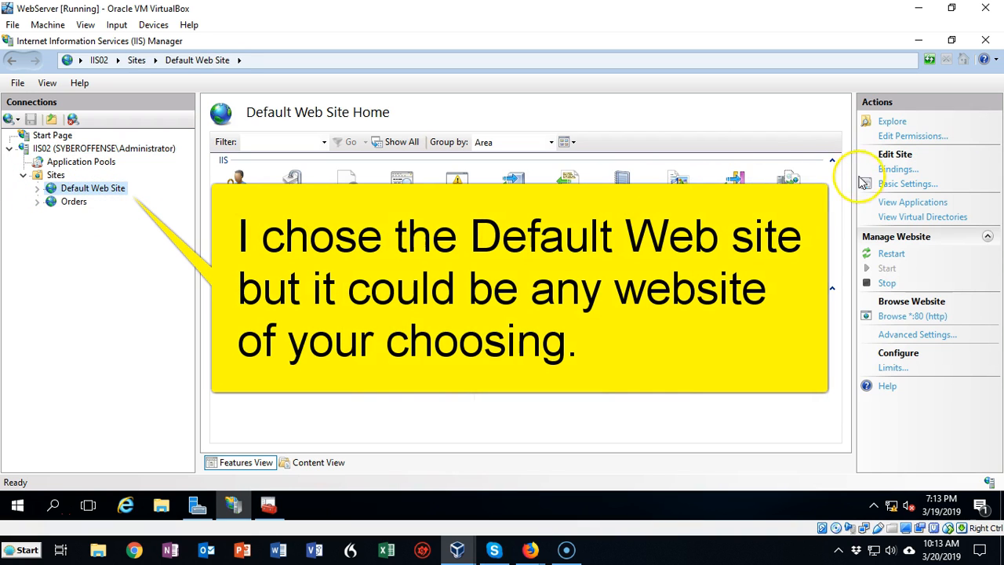
pyautogui.click(898, 170)
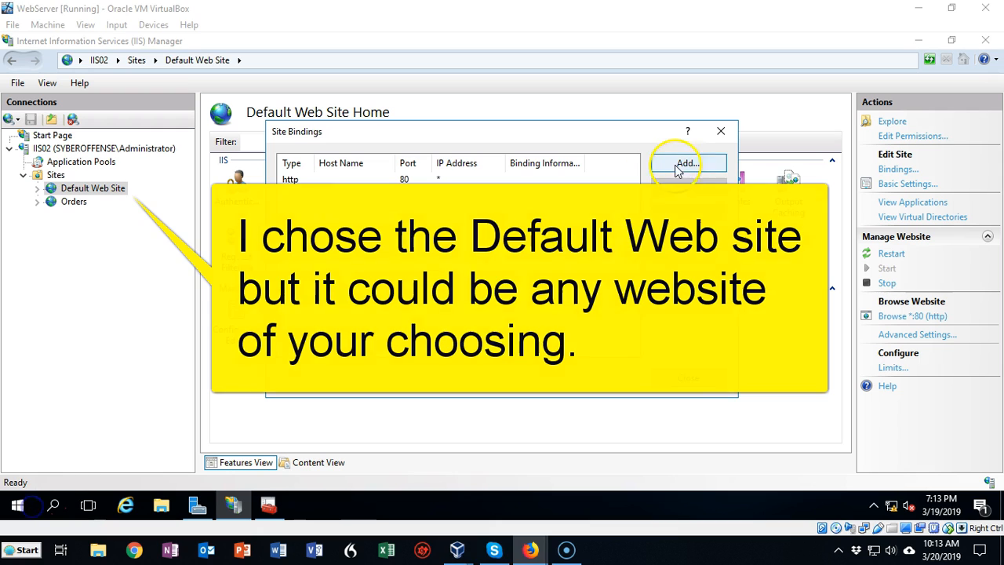
# Step: Start a new site binding of type https on port 443 with us.syberoffense.com as its SSL certificate
pyautogui.click(687, 163)
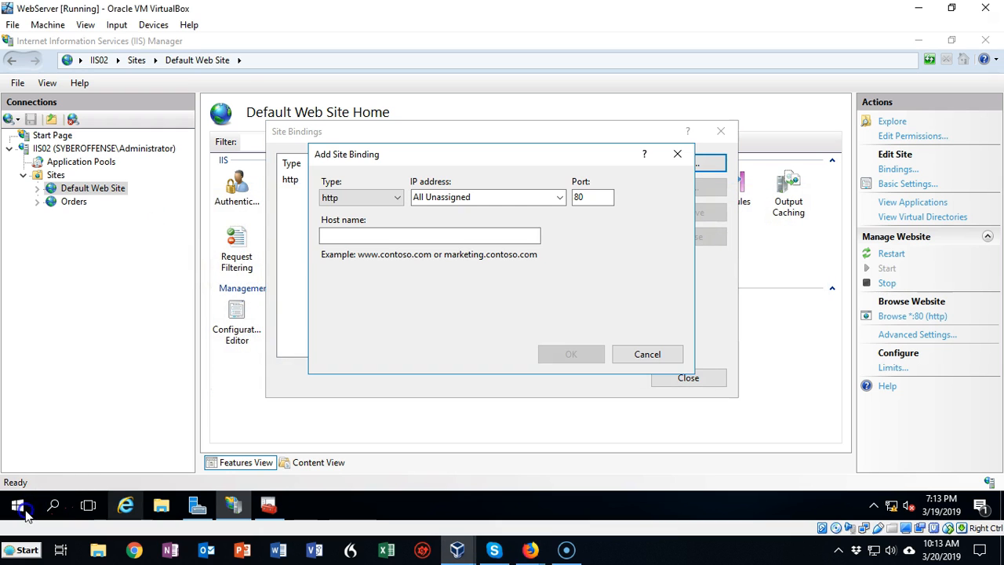
pyautogui.click(398, 198)
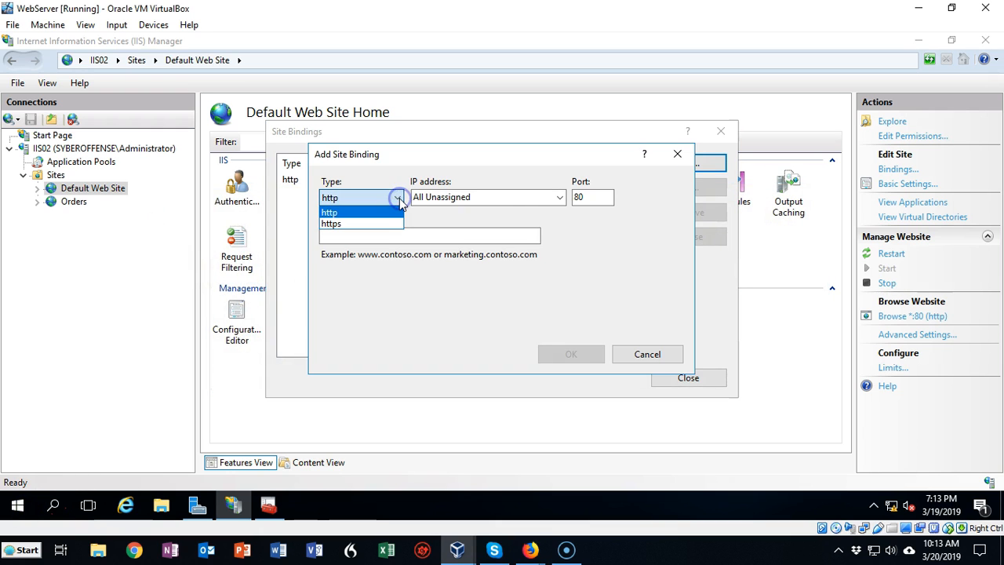
pyautogui.click(388, 223)
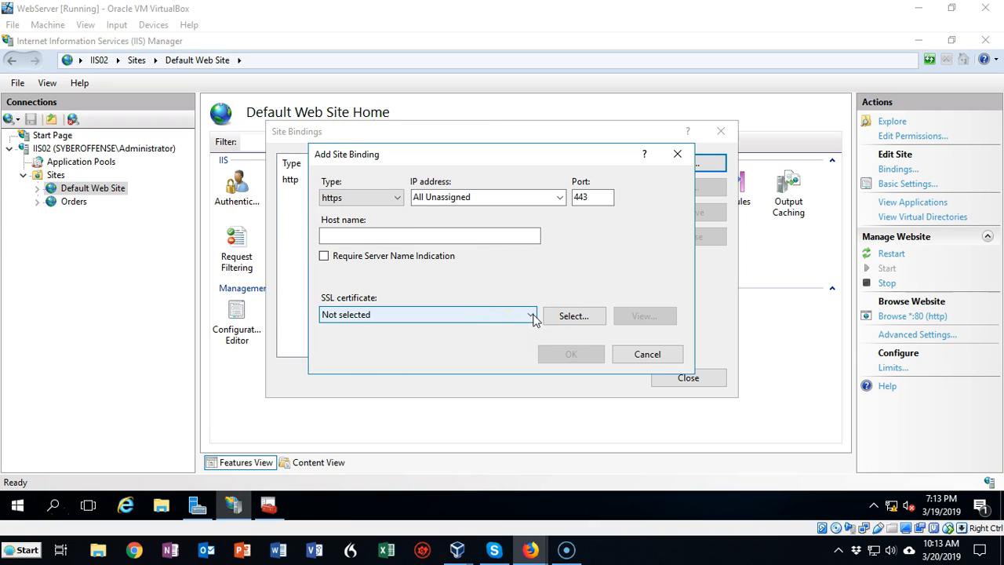
pyautogui.click(533, 316)
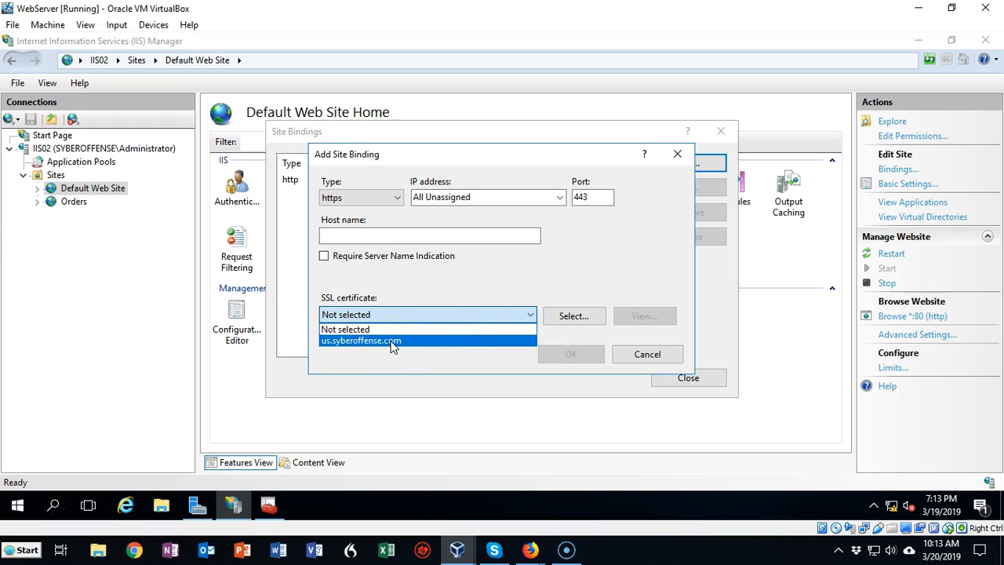
pyautogui.click(392, 340)
# Step: Set the https binding's host name to us.syberoffense.com, add the binding and close the site bindings
pyautogui.click(332, 235)
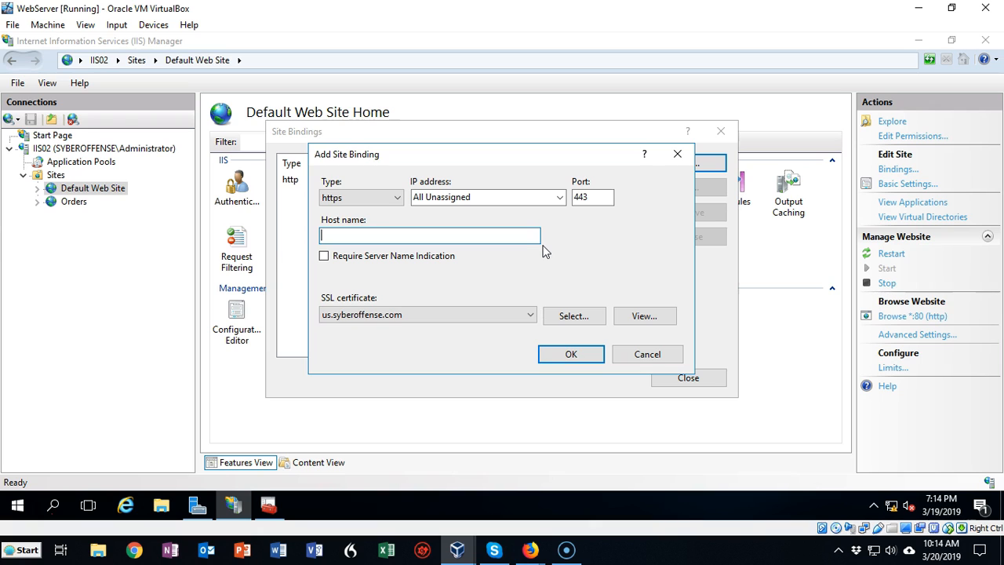
pyautogui.write('us.syberoffense.com')
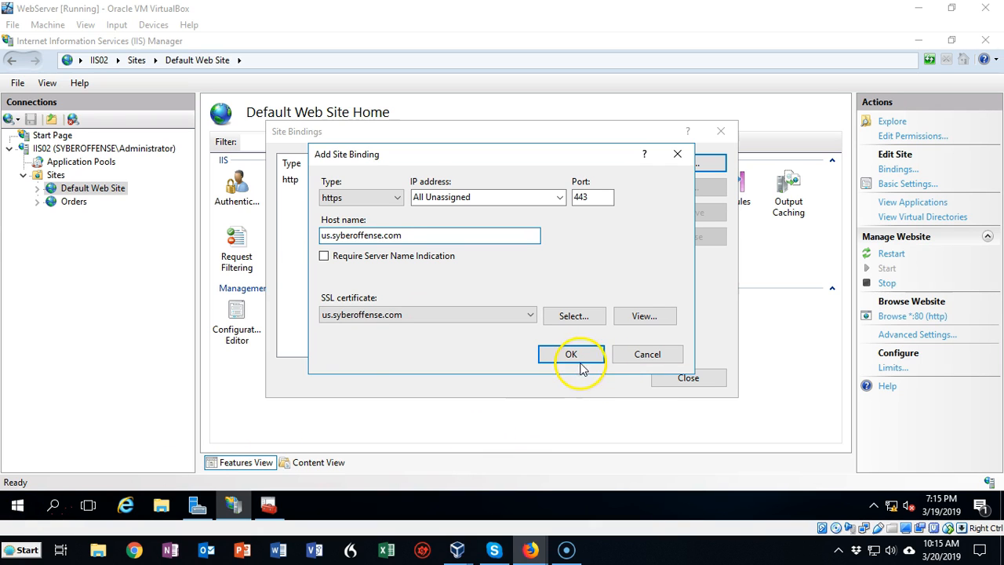
pyautogui.click(570, 354)
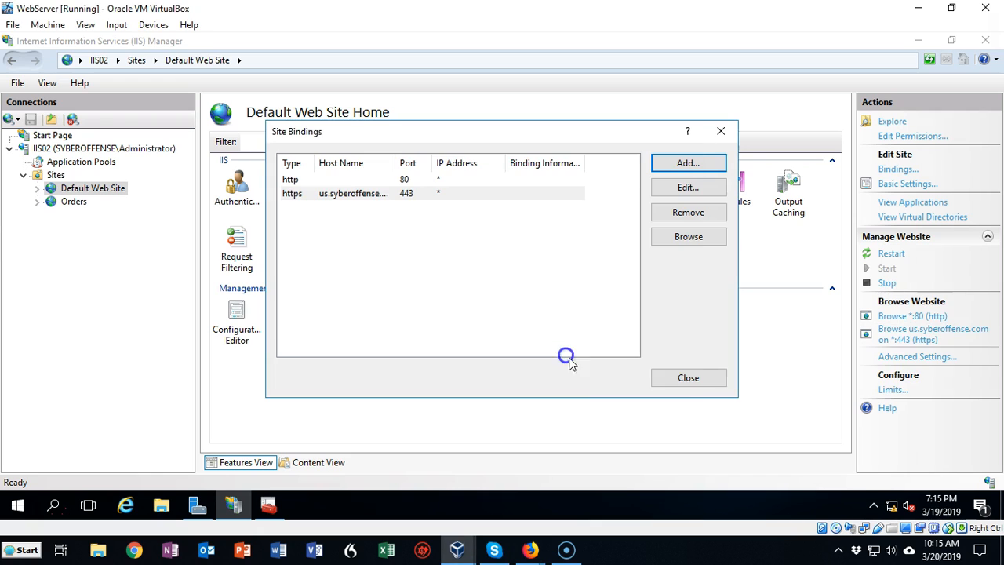
pyautogui.click(683, 378)
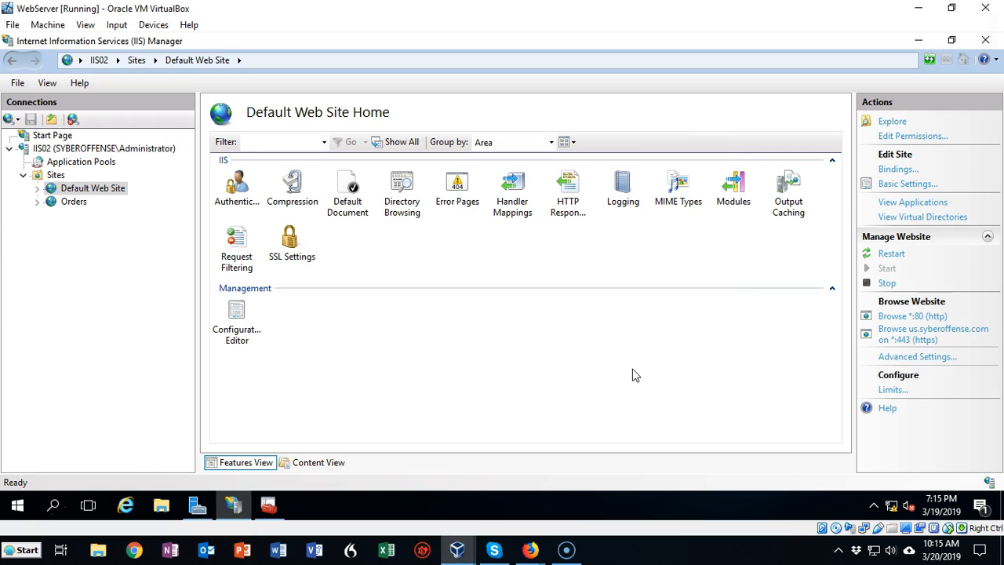